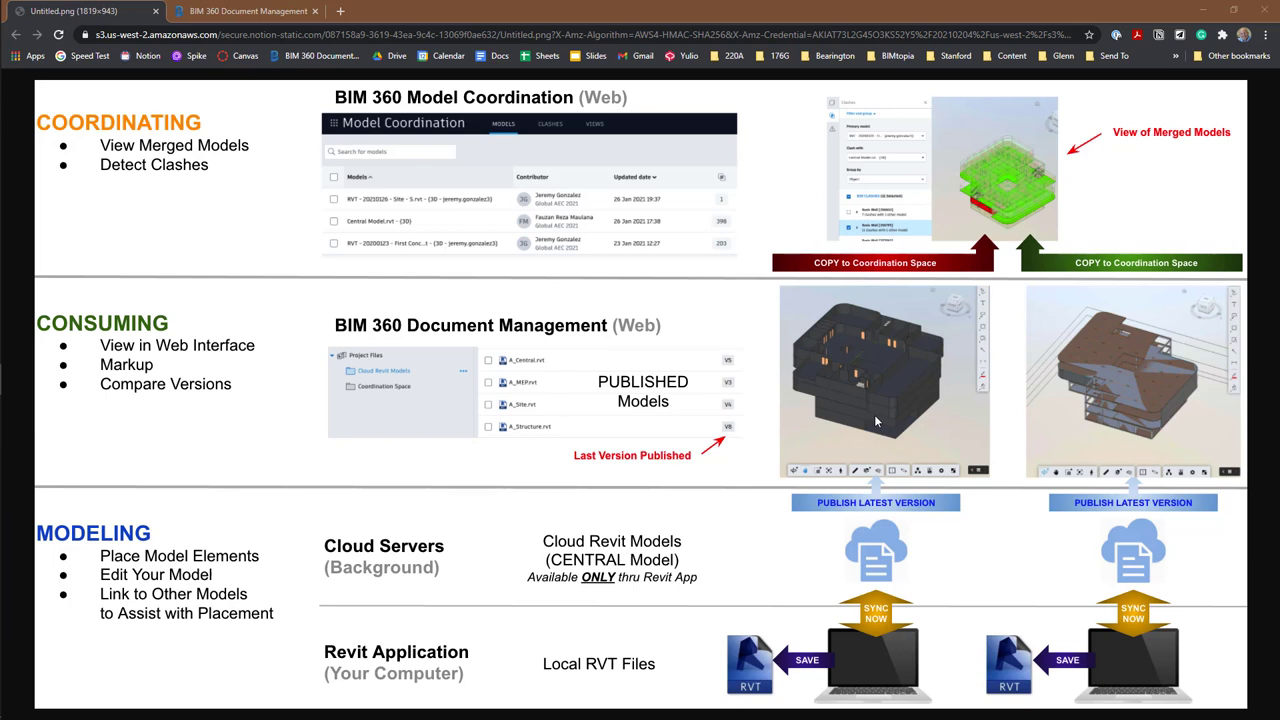
Switch from the Chrome slide to the Revit MixedUse-Structural model
key("alt+Tab")
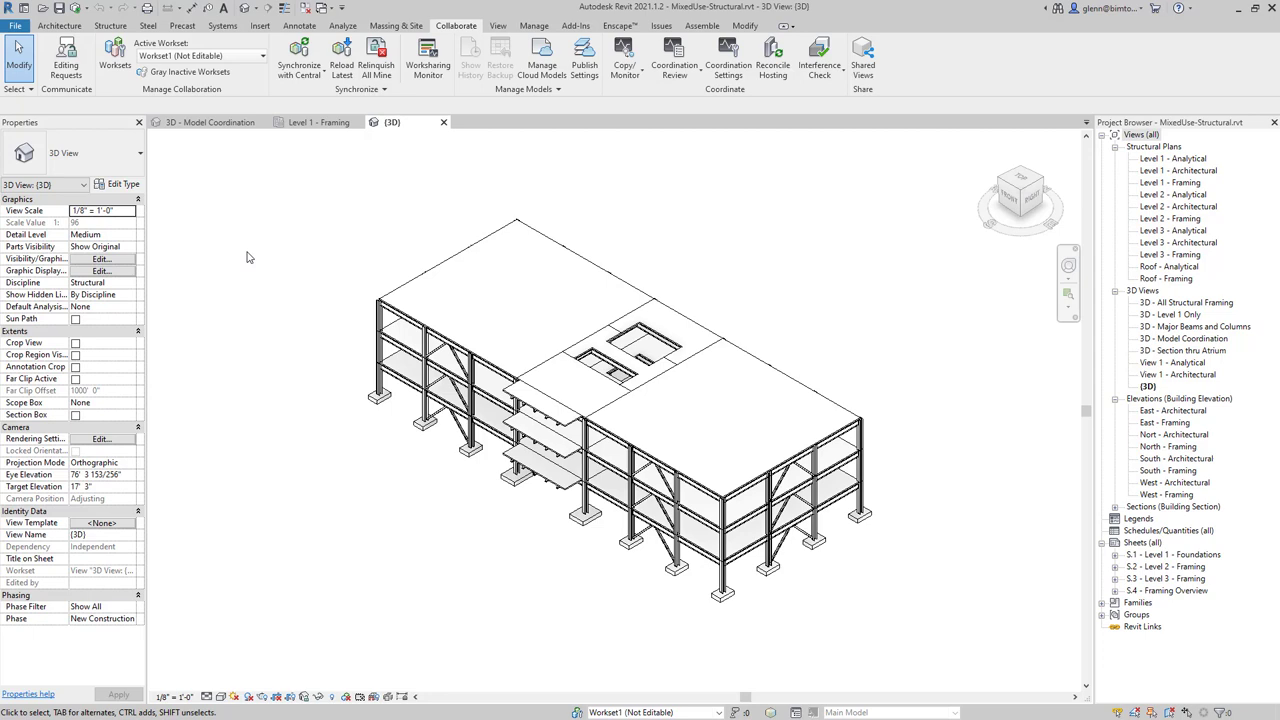
left_click(322, 80)
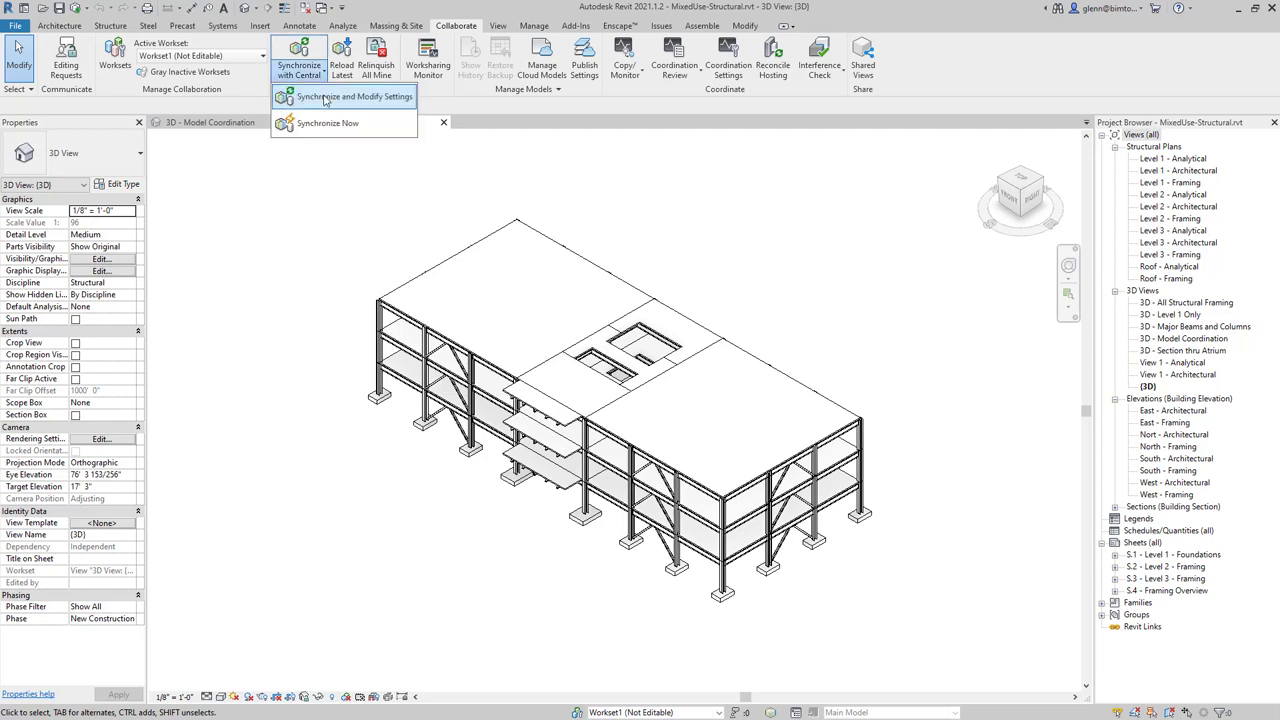
left_click(318, 127)
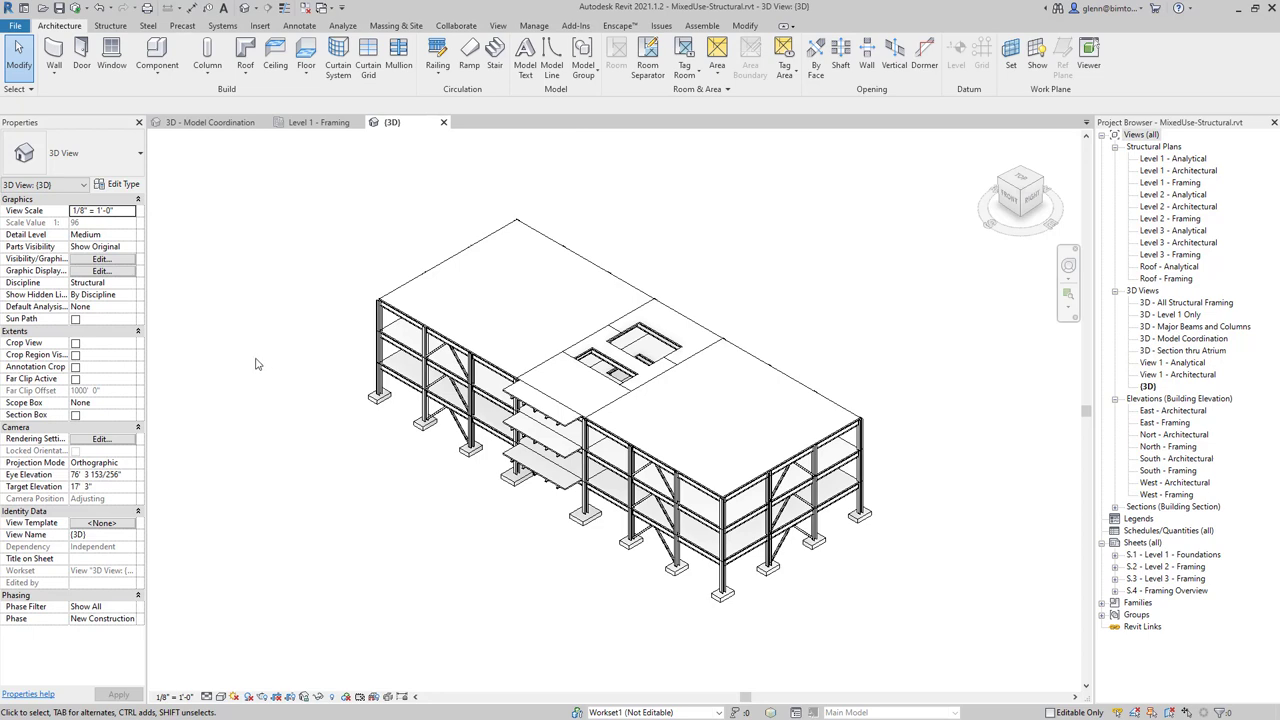
Start a vertical structural column with its height set to Level 2
left_click(115, 28)
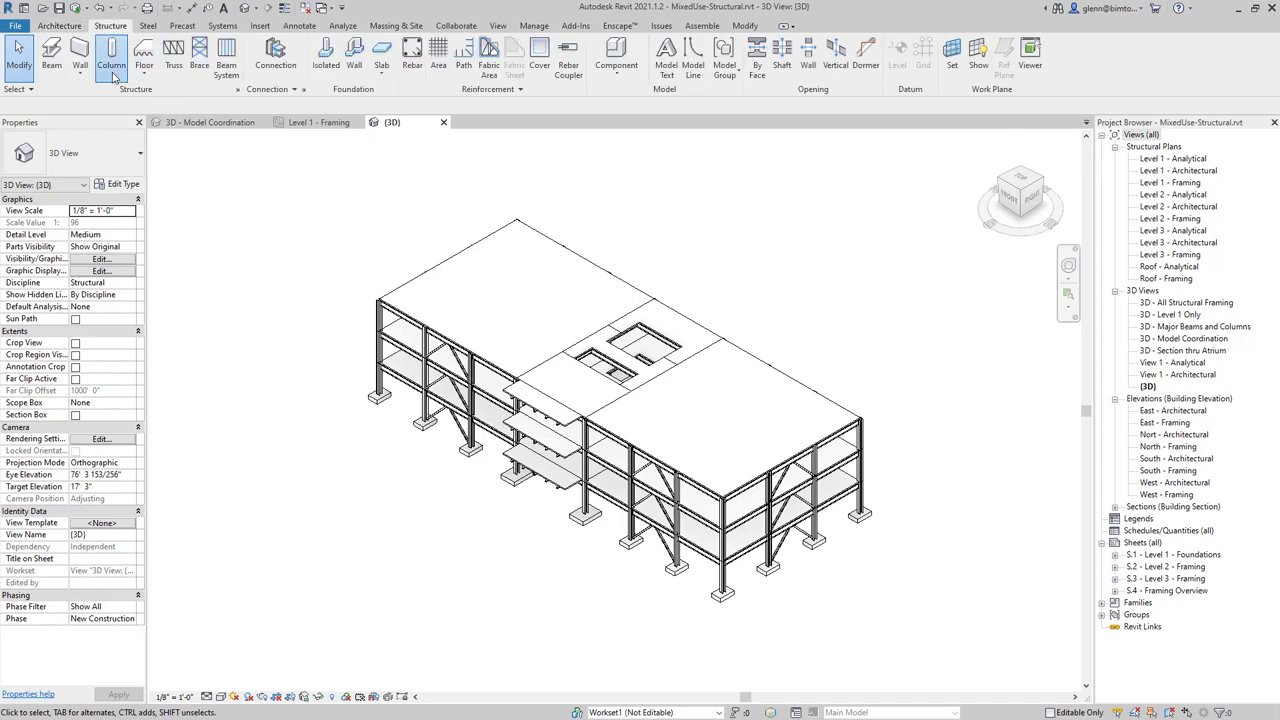
left_click(113, 75)
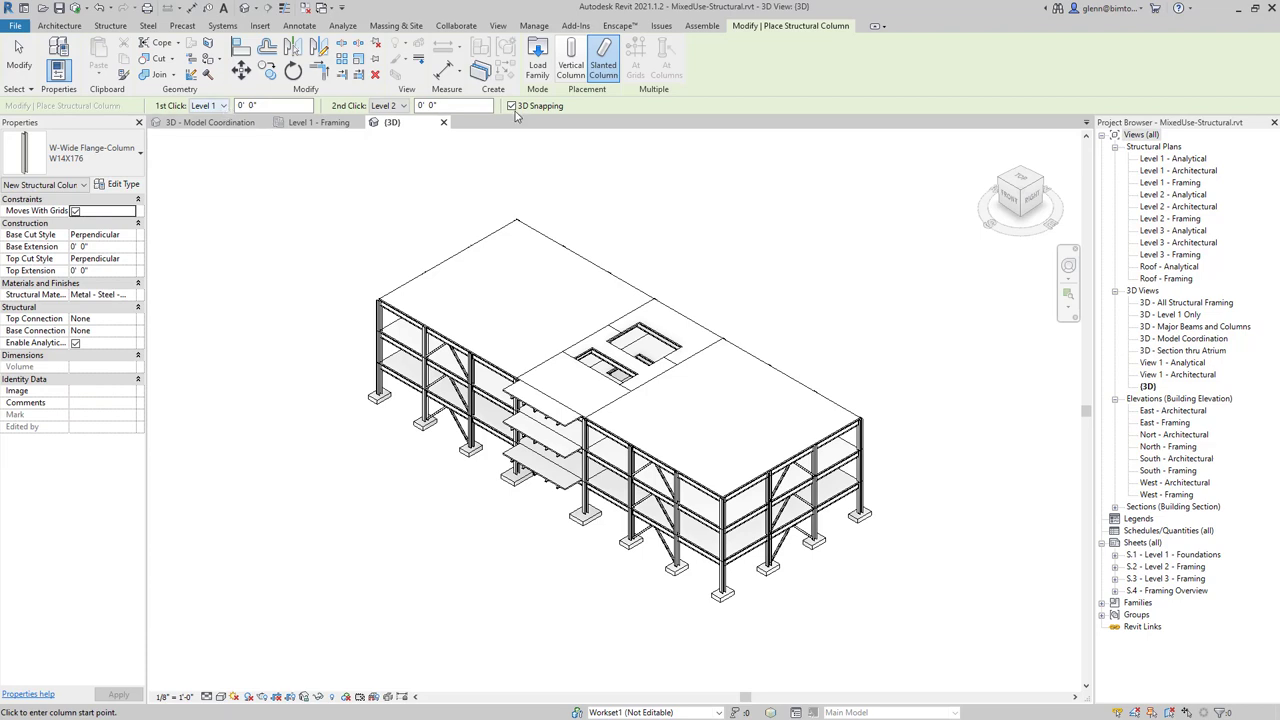
left_click(569, 60)
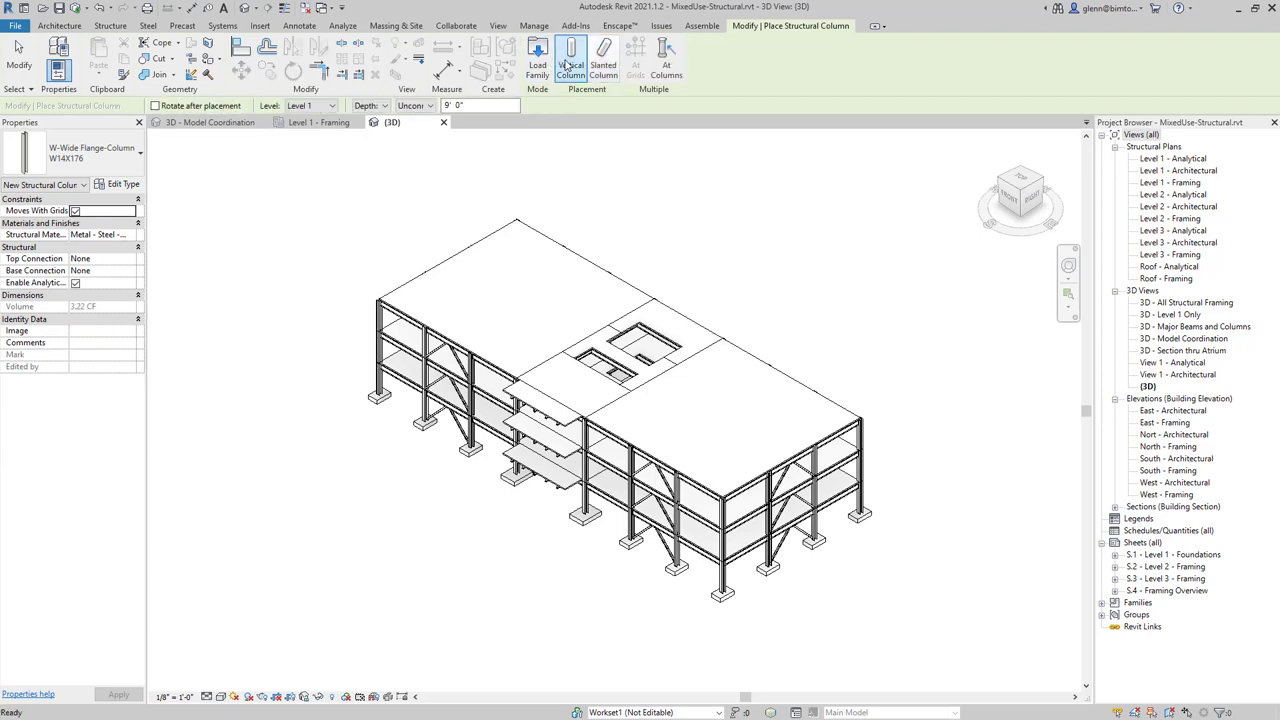
left_click(383, 106)
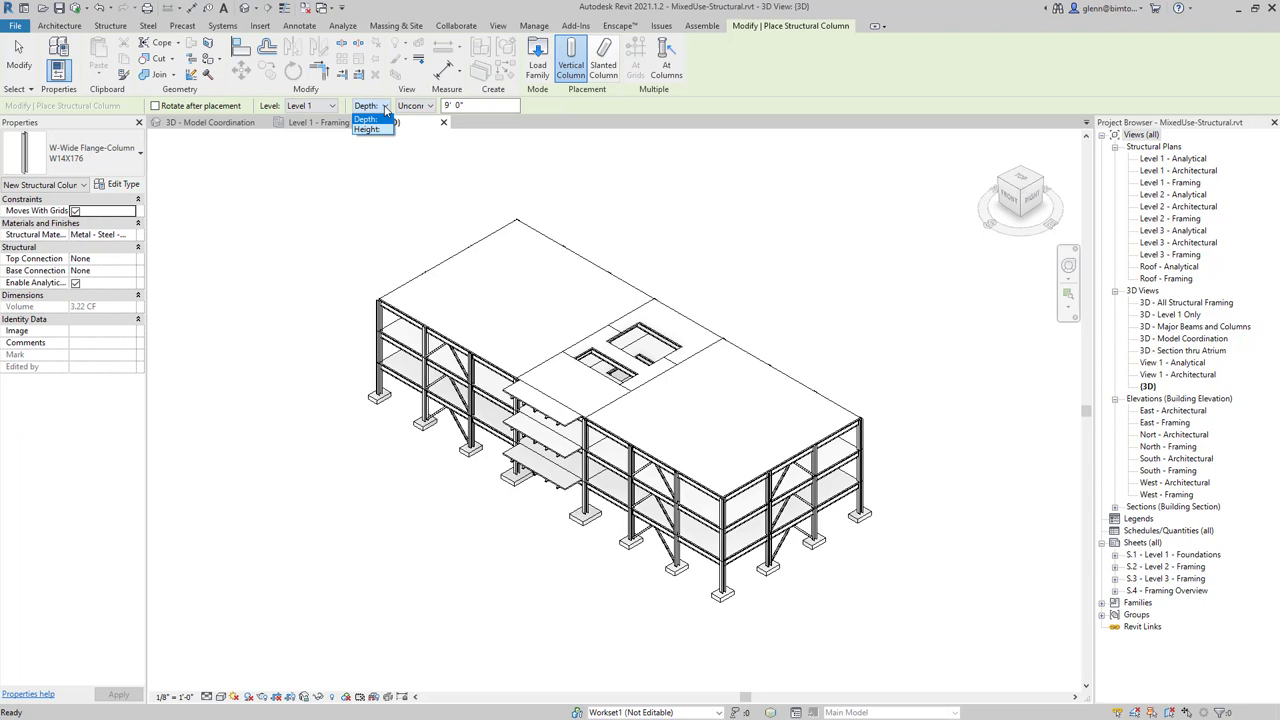
left_click(372, 130)
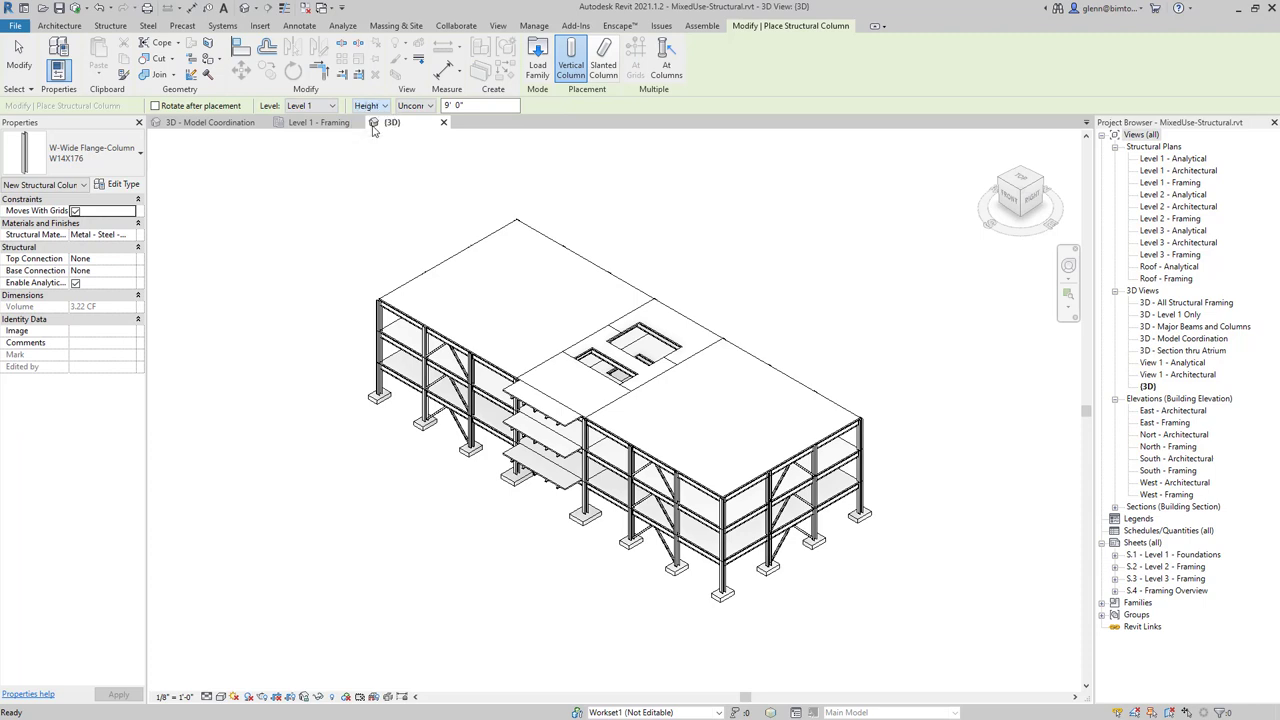
left_click(427, 106)
left_click(420, 131)
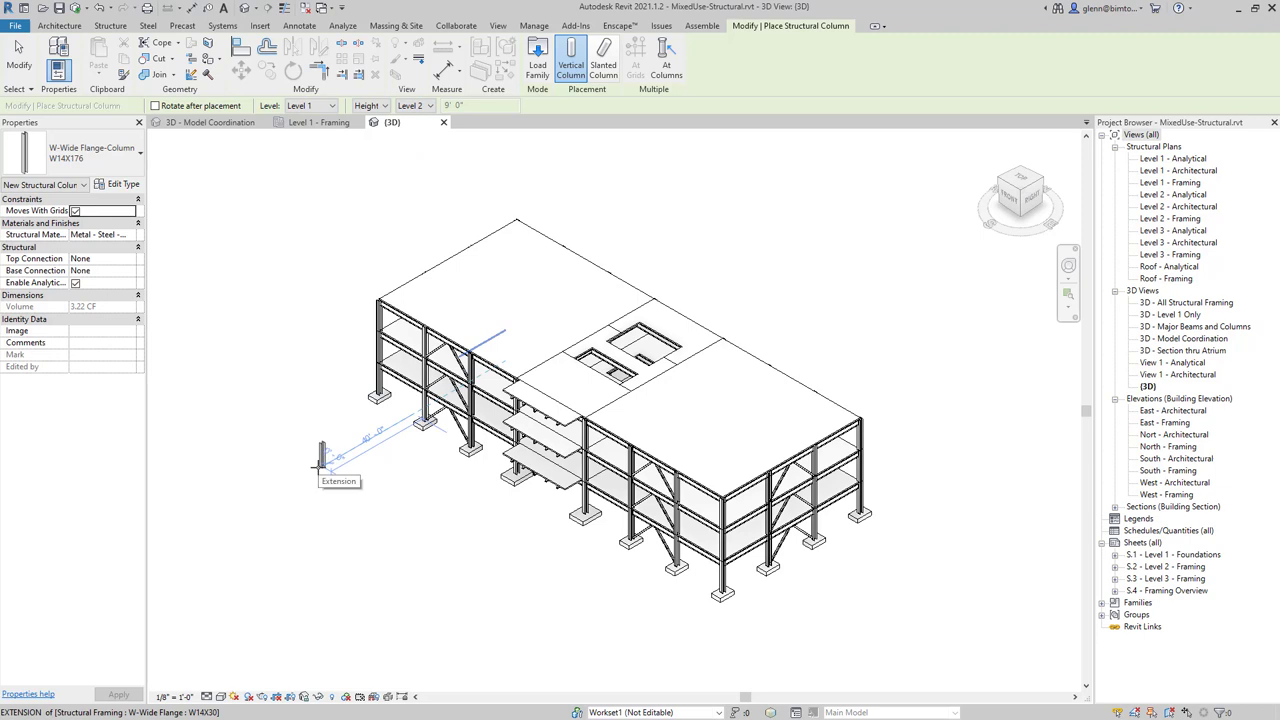
Place three W14X176 columns beside the building's left side
left_click(321, 463)
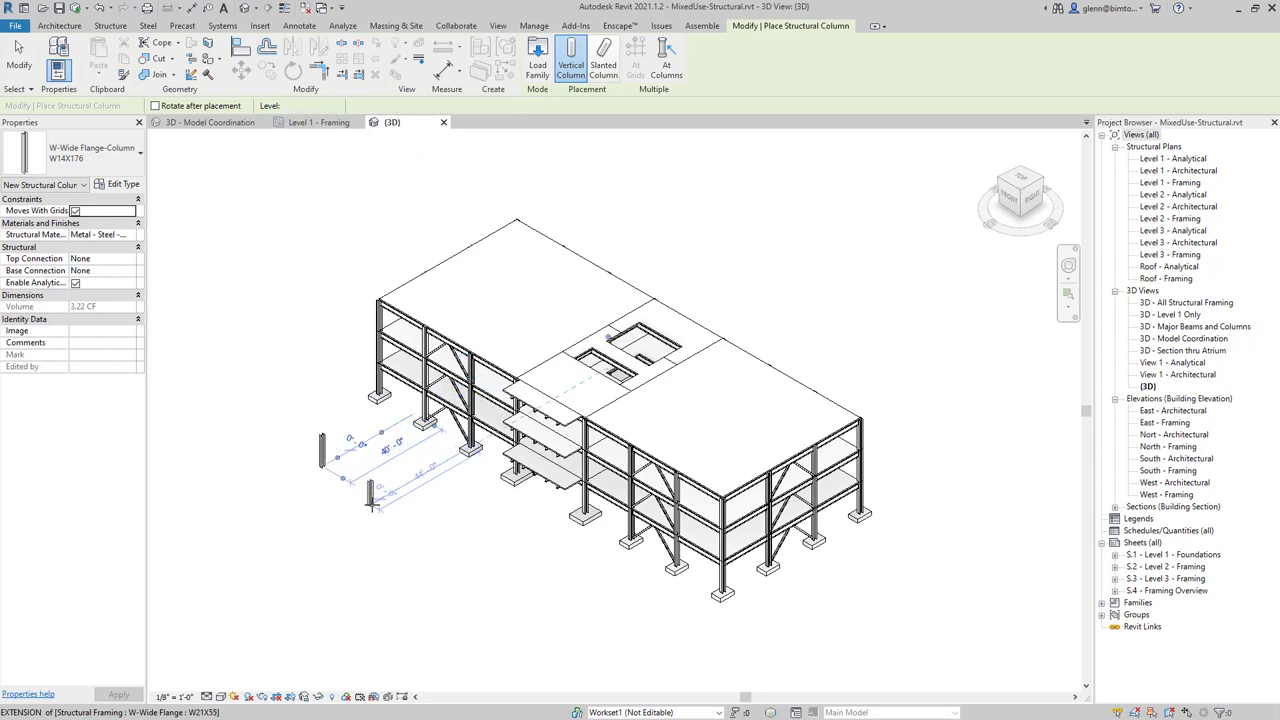
left_click(380, 498)
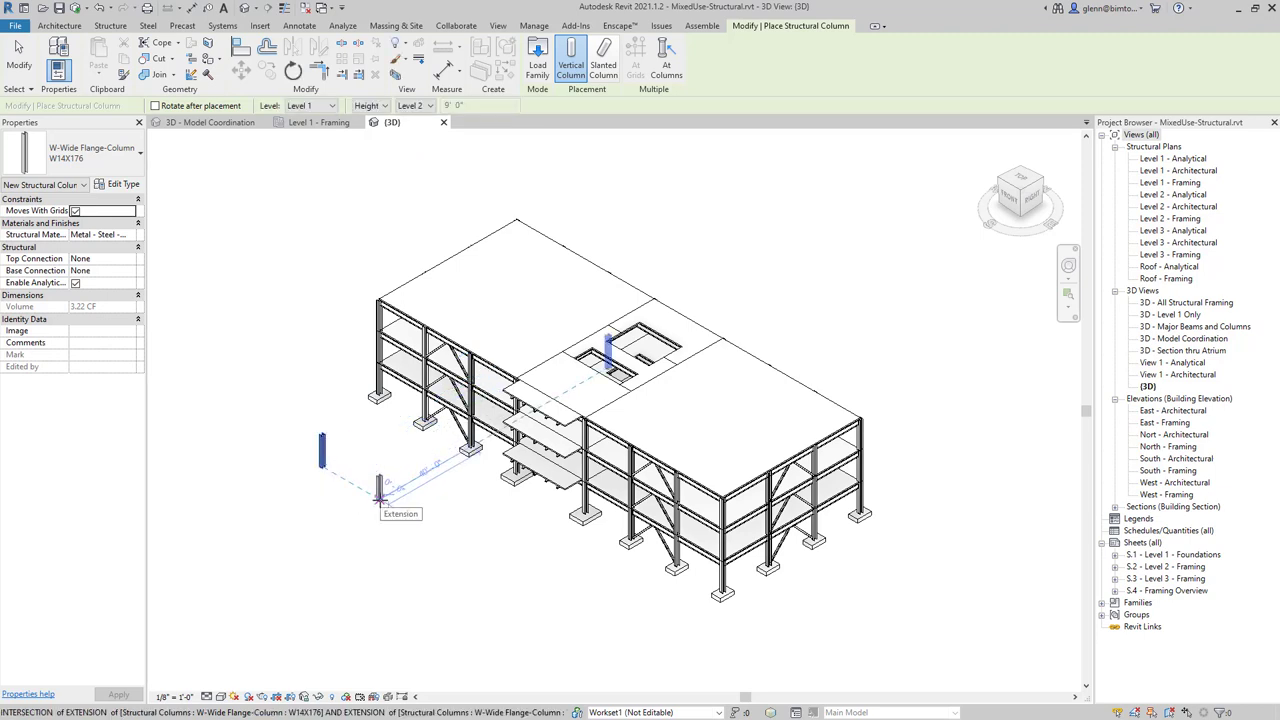
left_click(446, 536)
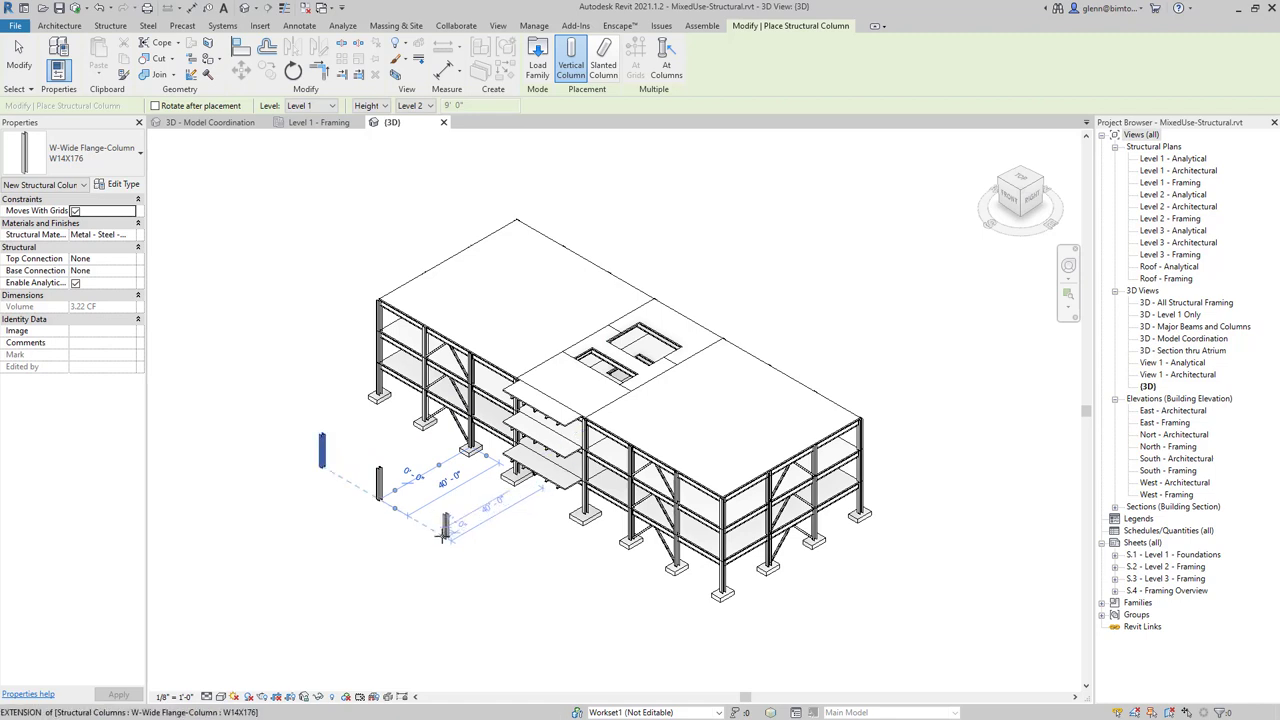
left_click(25, 62)
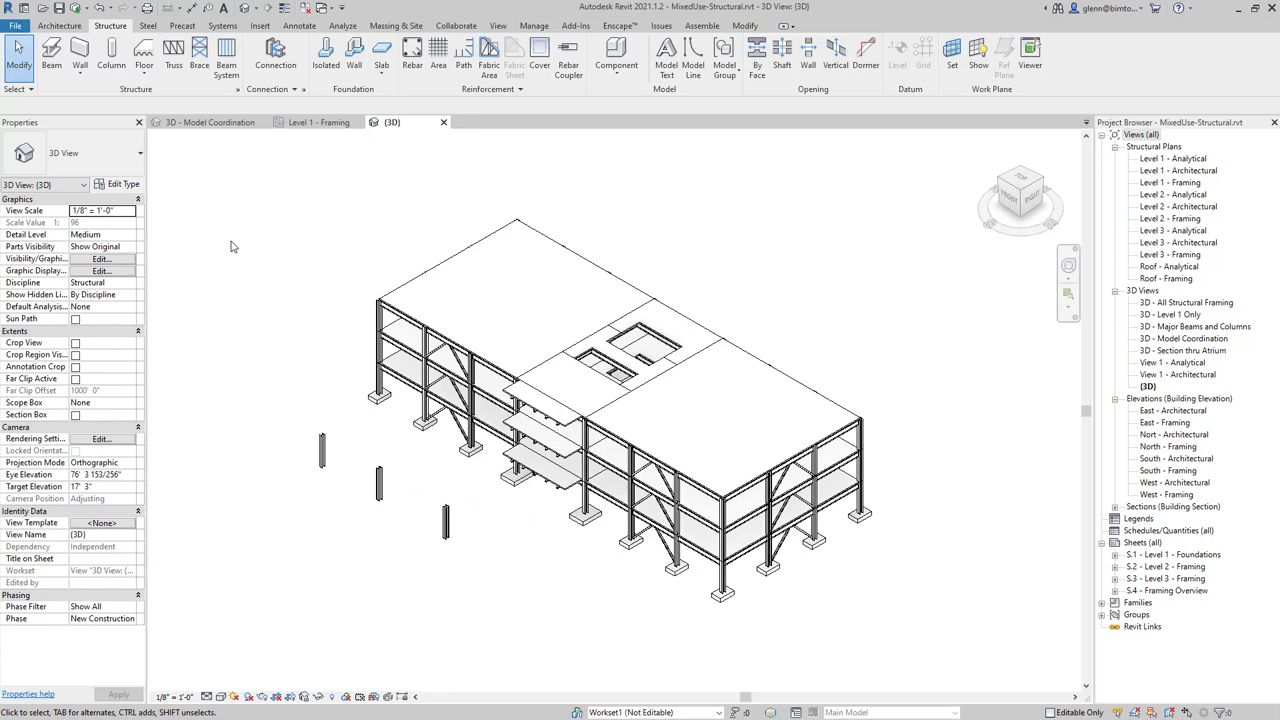
Synchronize the model with its three new columns to the central cloud model
left_click(463, 28)
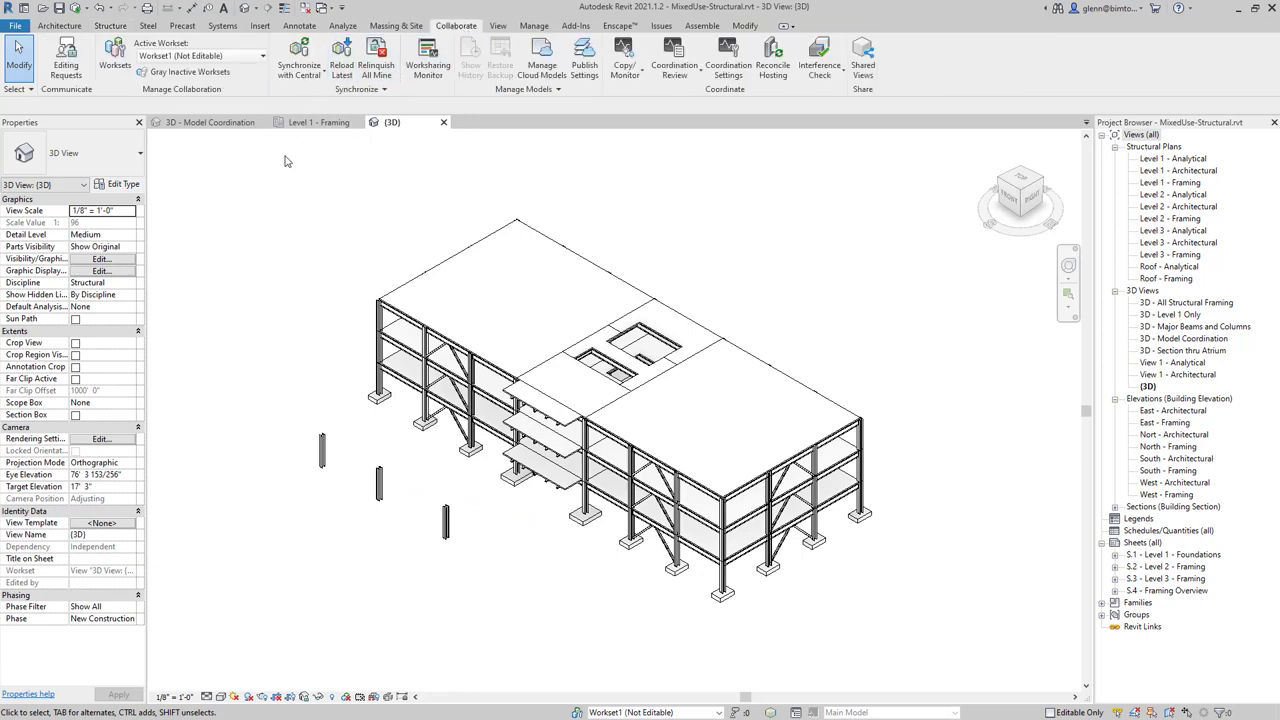
left_click(324, 82)
left_click(325, 122)
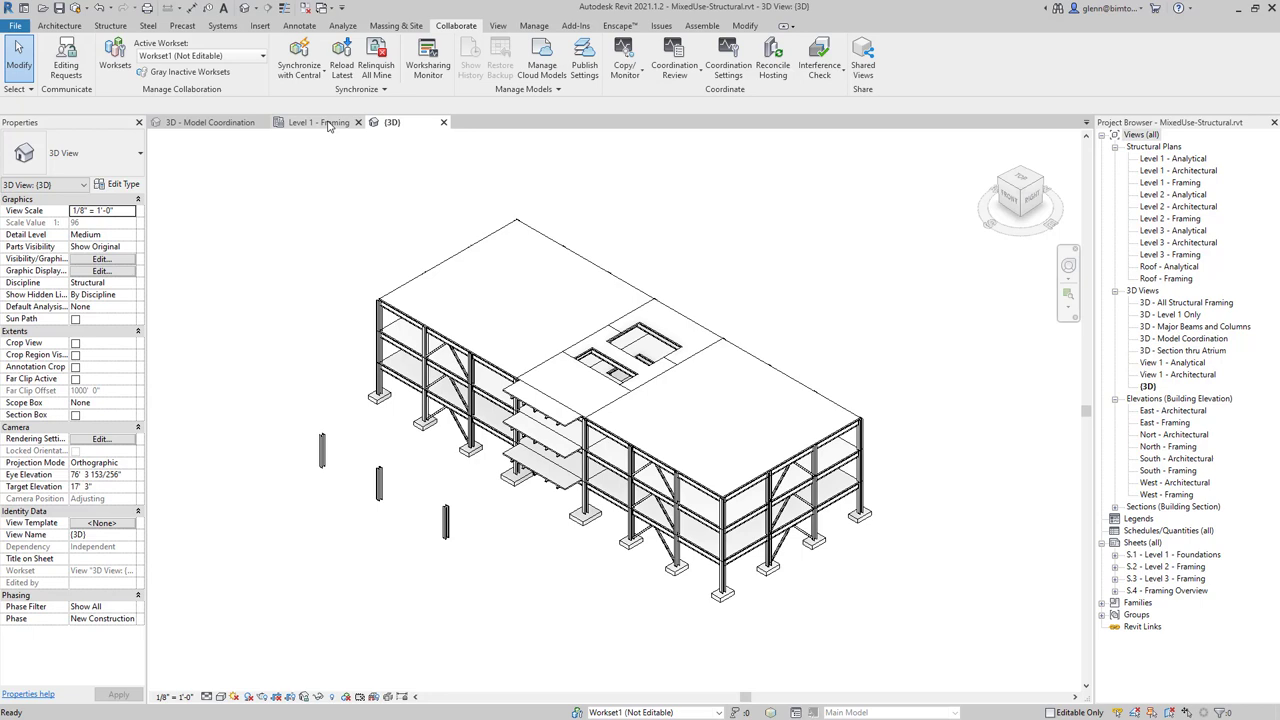
Open MixedUse-Structural.rvt (V2) in the BIM 360 web viewer from Chrome
key("alt+Tab")
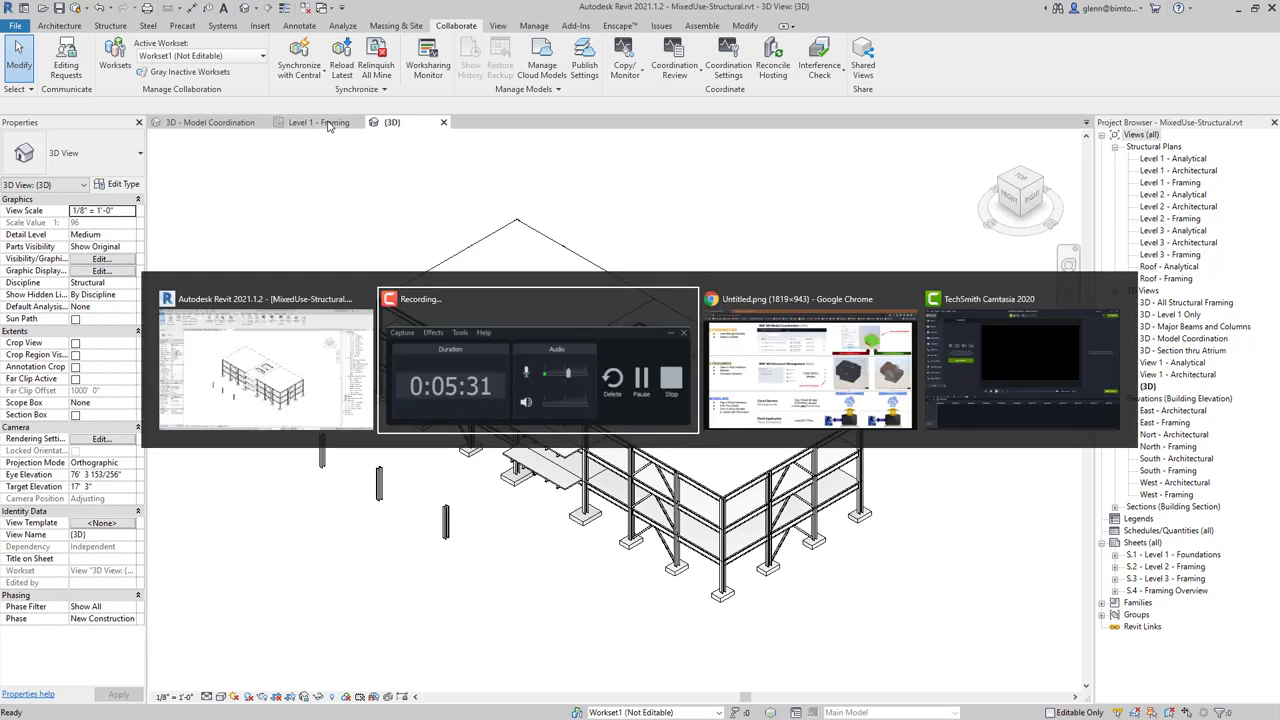
key("alt+Tab")
left_click(286, 18)
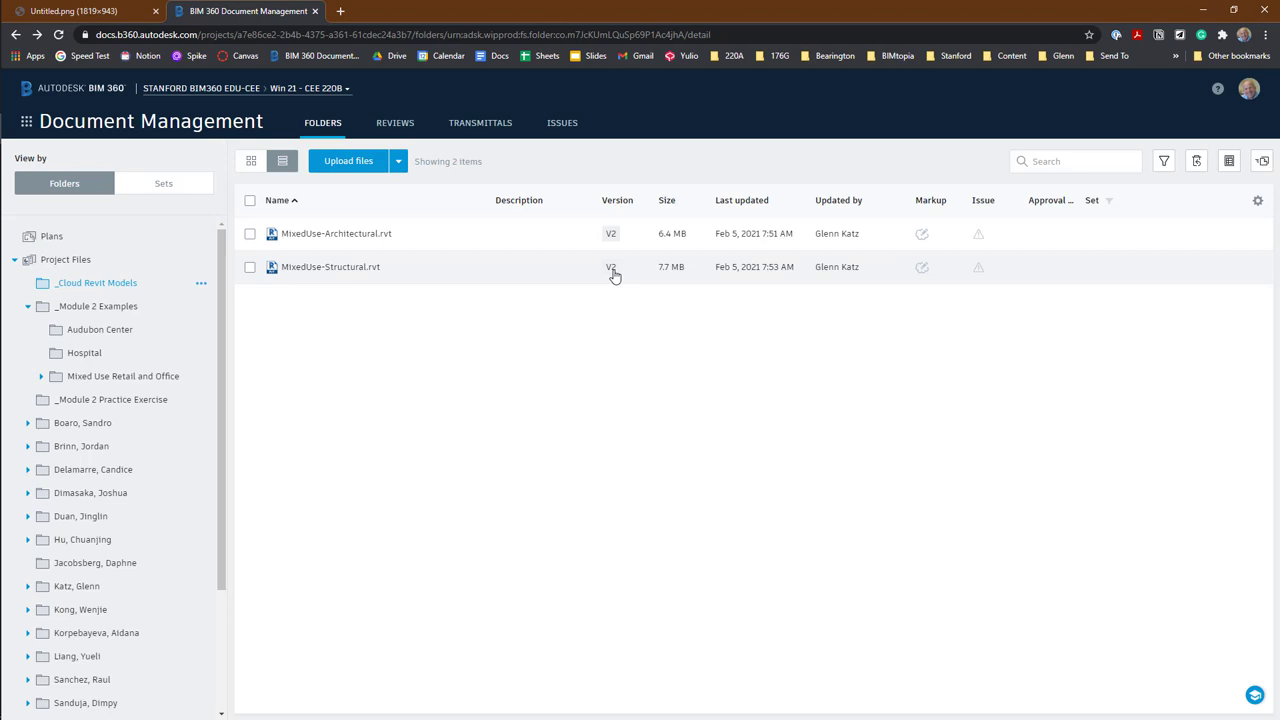
left_click(330, 267)
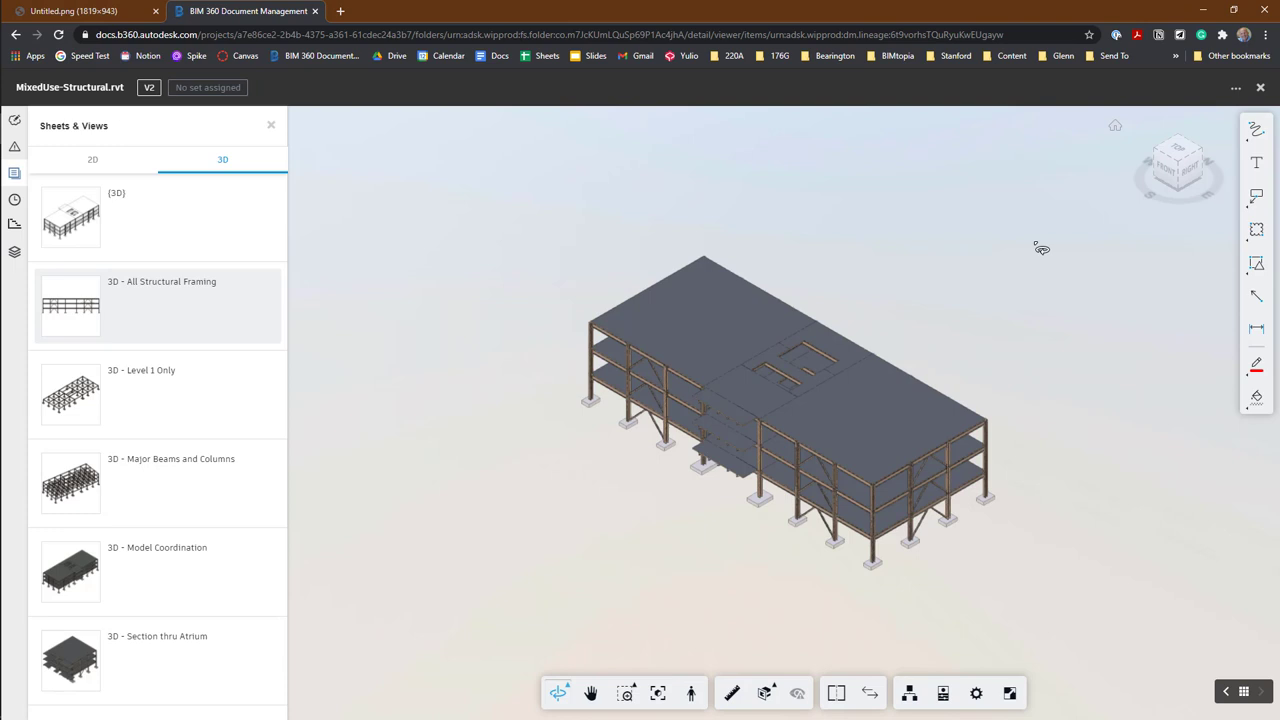
Back in Revit, save publish Set 1 with its 3D views, sheets and sections
key("alt+Tab")
key("alt+Tab")
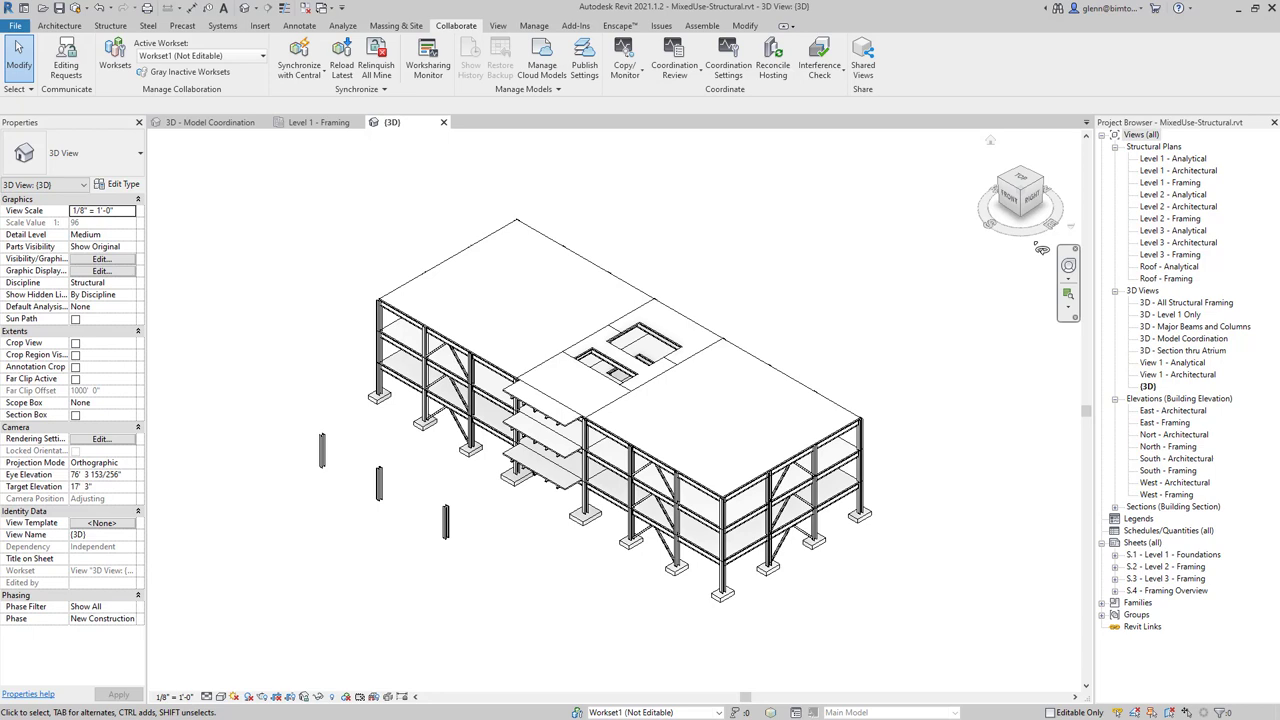
left_click(585, 68)
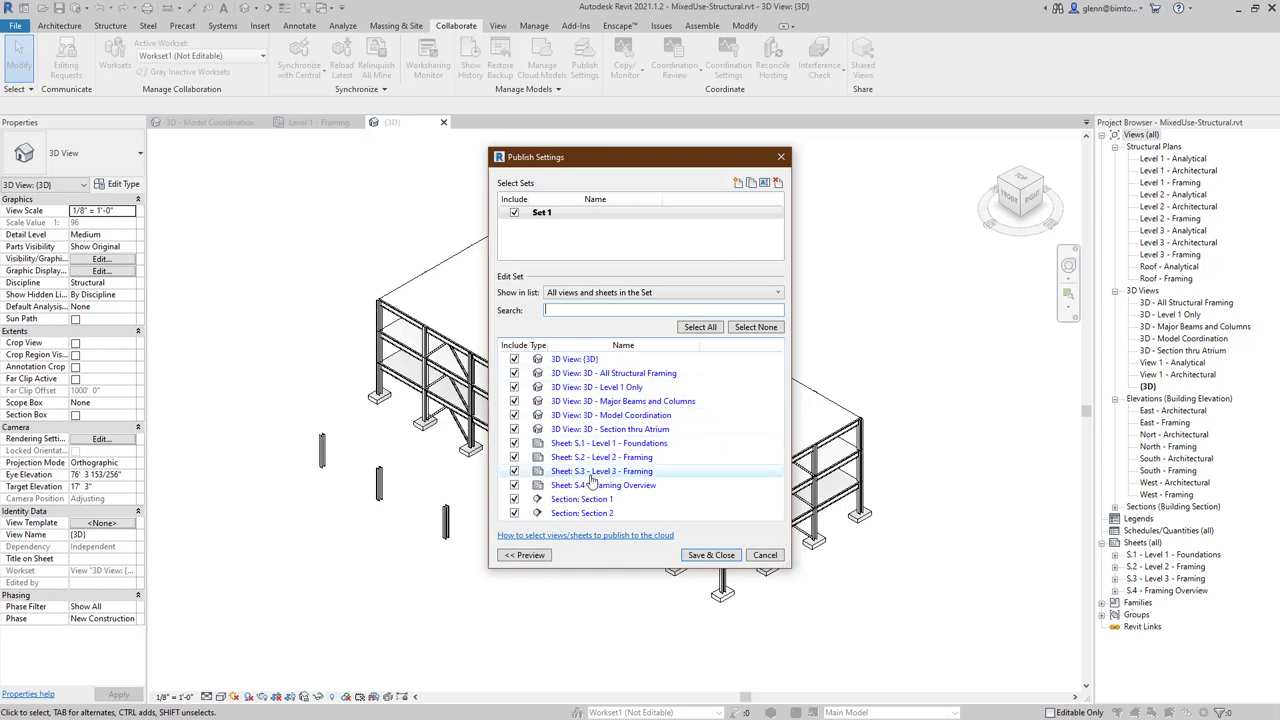
left_click(711, 556)
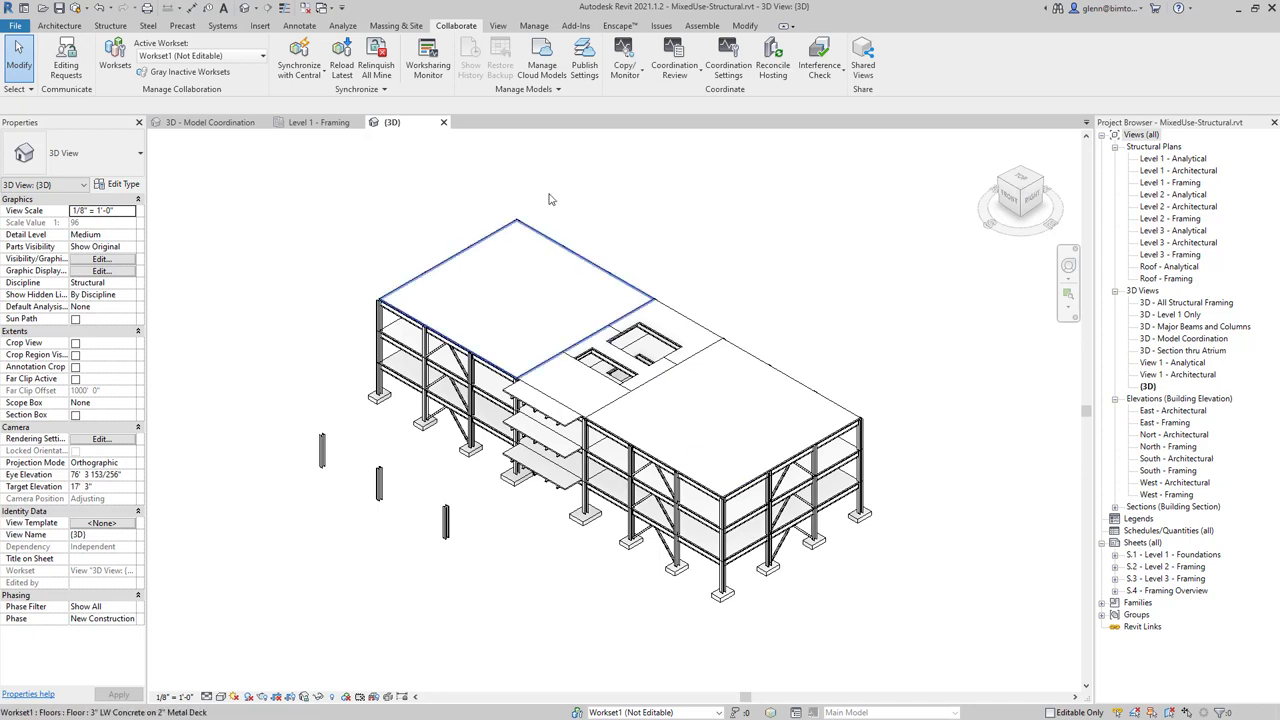
Open the Win 21 - CEE 220B project in Manage Cloud Models
left_click(556, 82)
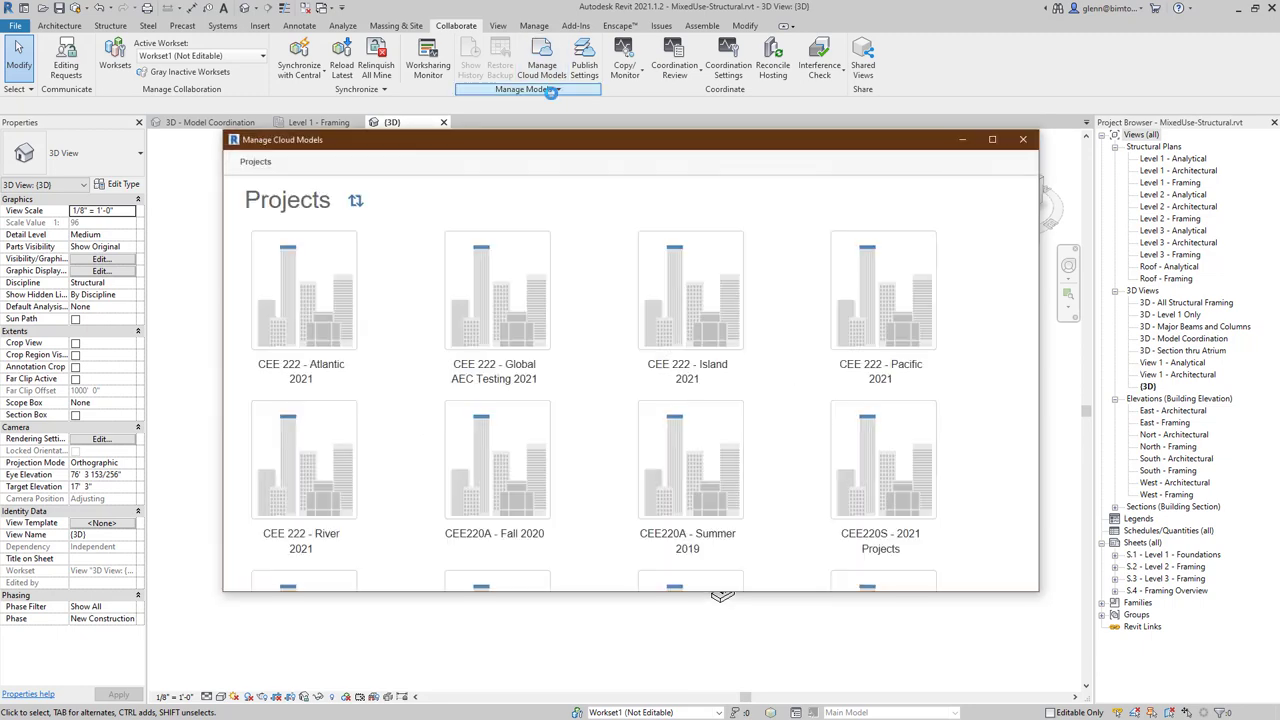
scroll(720, 292, "down", 3)
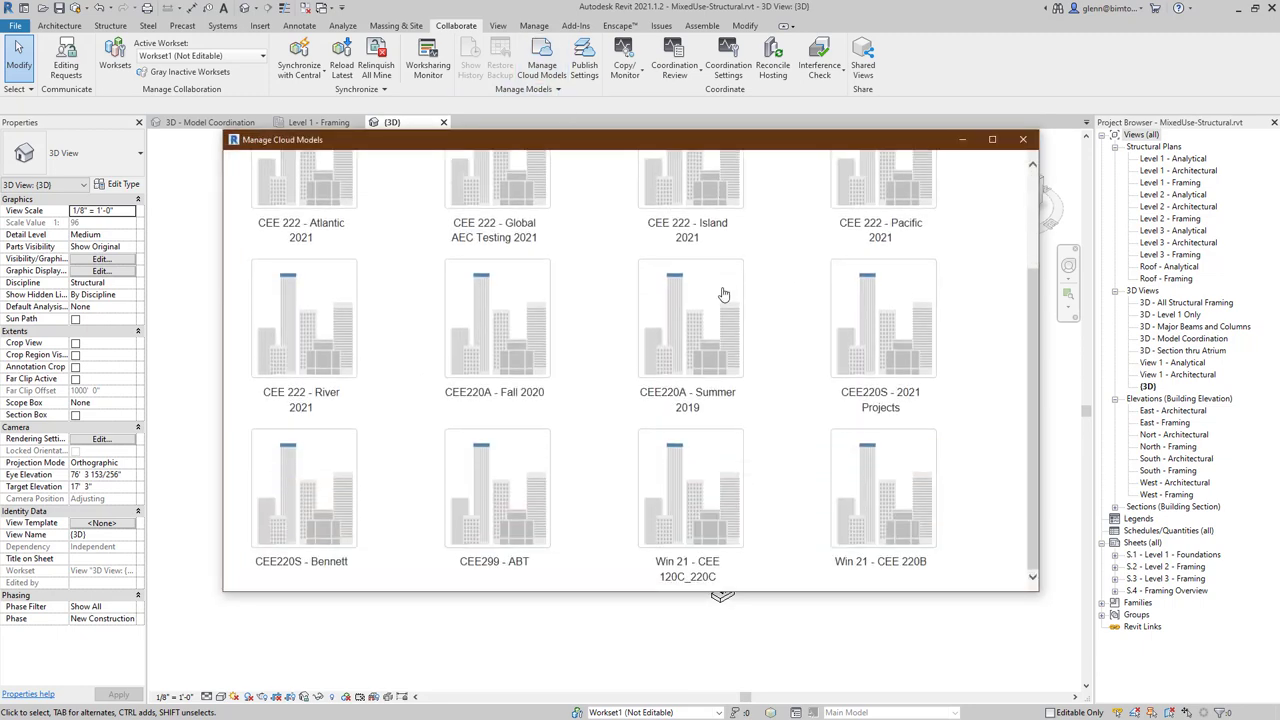
left_click(873, 452)
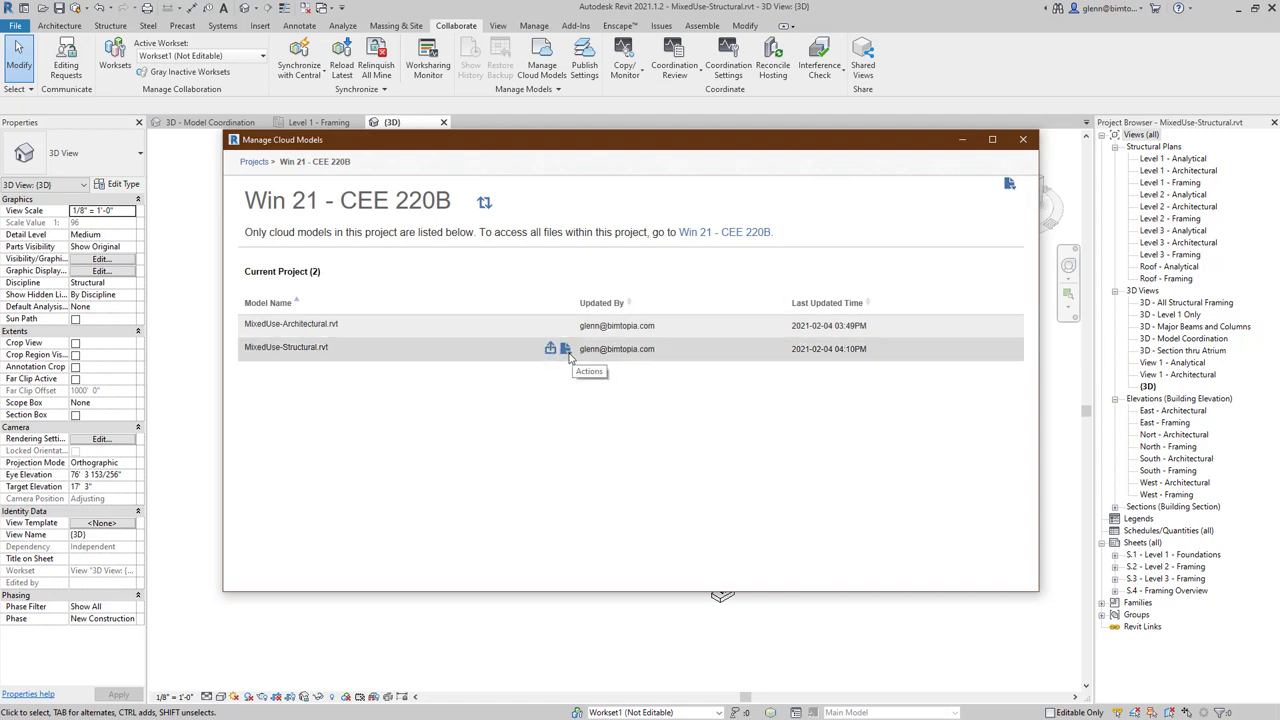
Publish the latest MixedUse-Structural.rvt and close the cloud models window
left_click(565, 350)
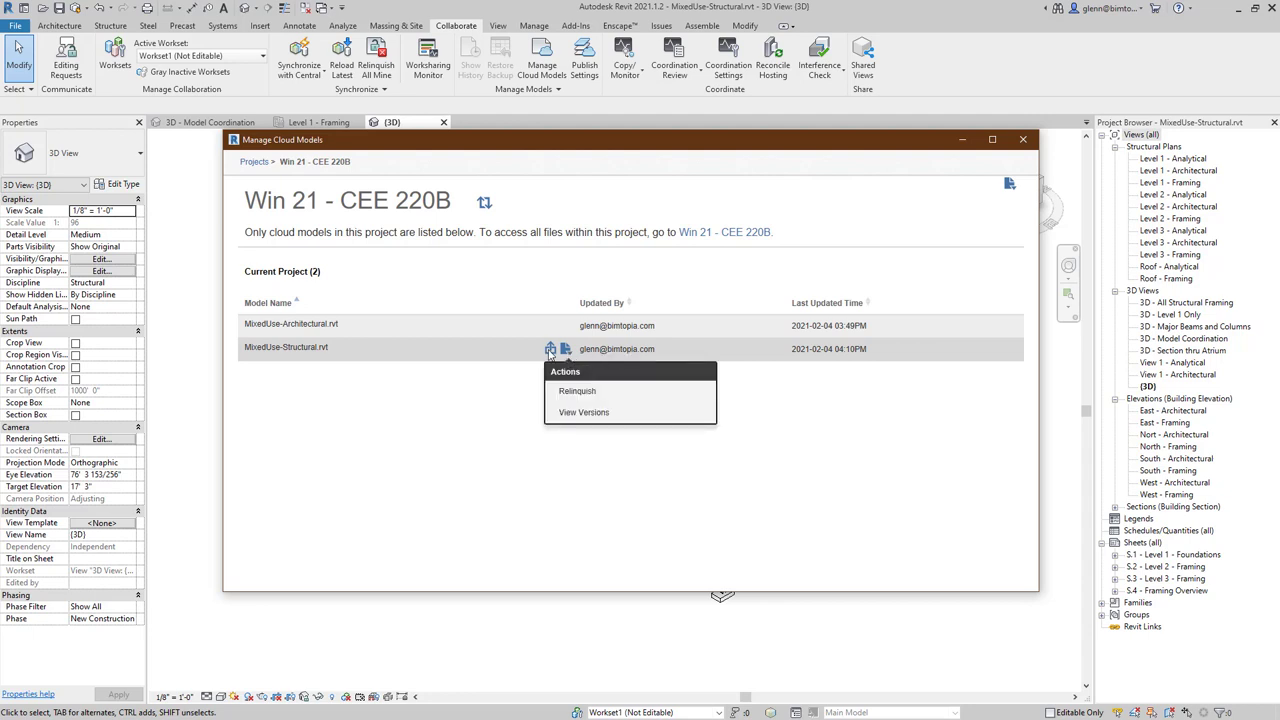
left_click(528, 355)
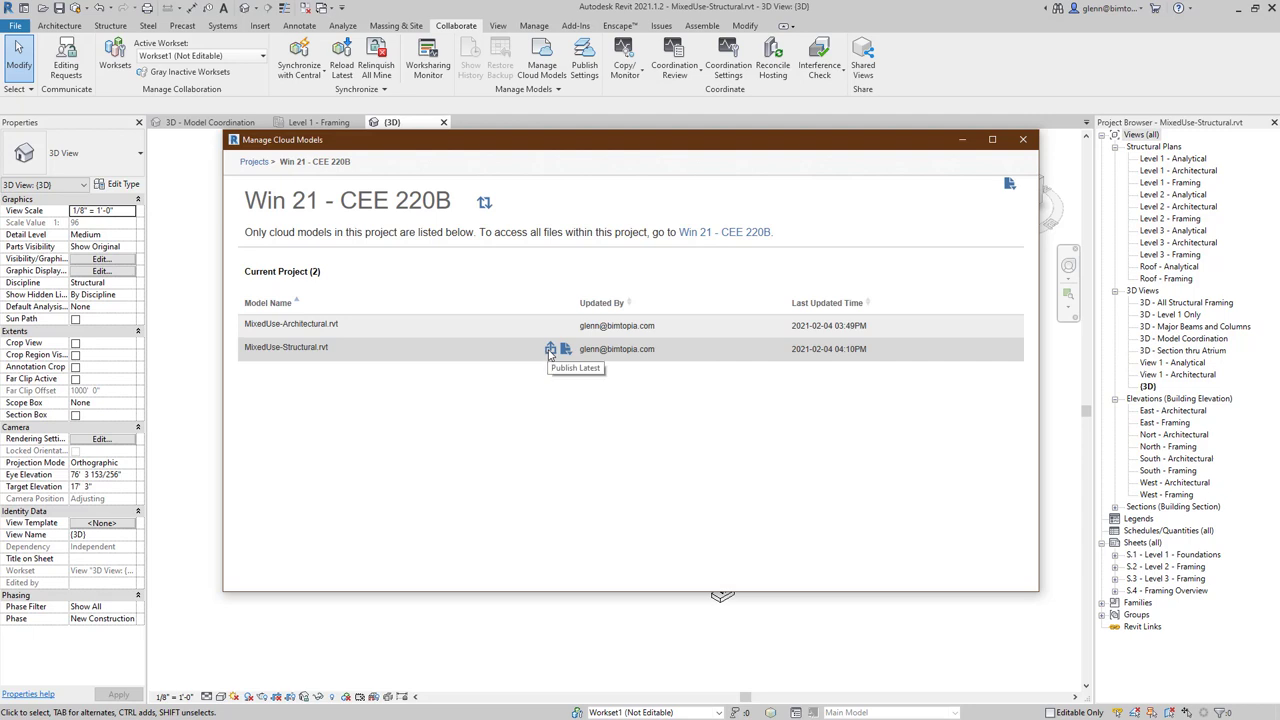
left_click(550, 349)
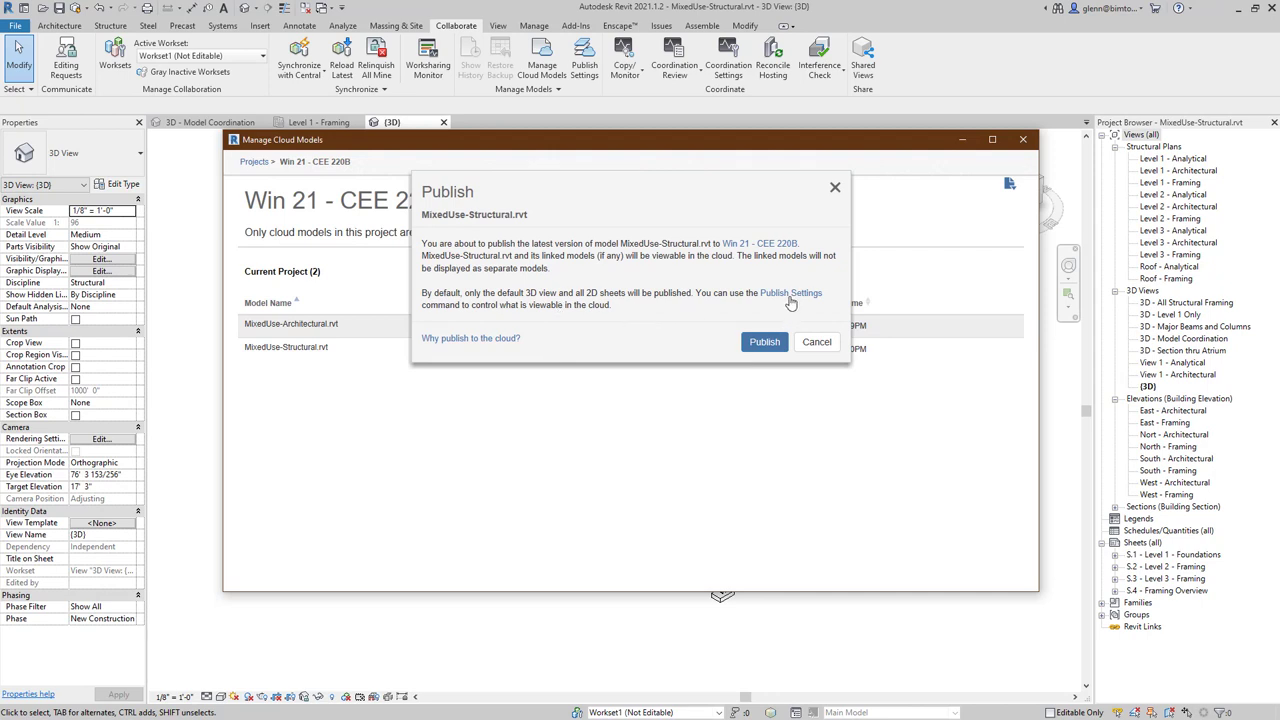
left_click(765, 342)
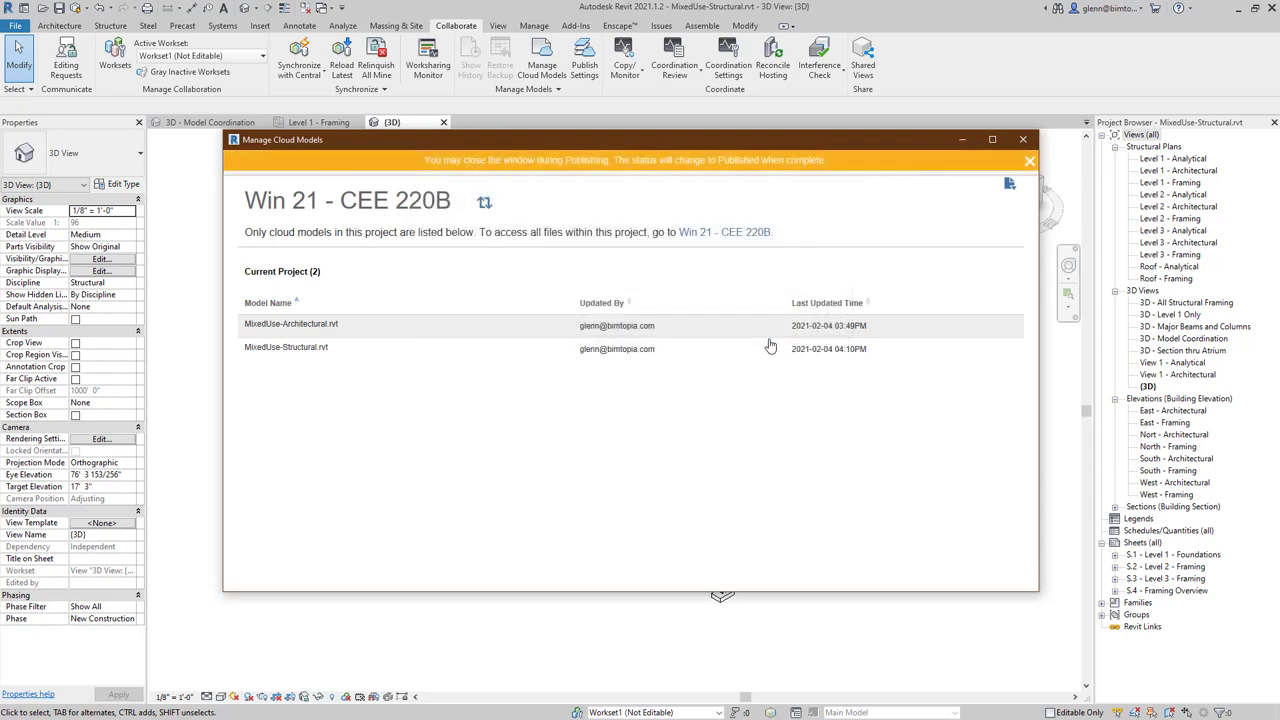
left_click(1029, 162)
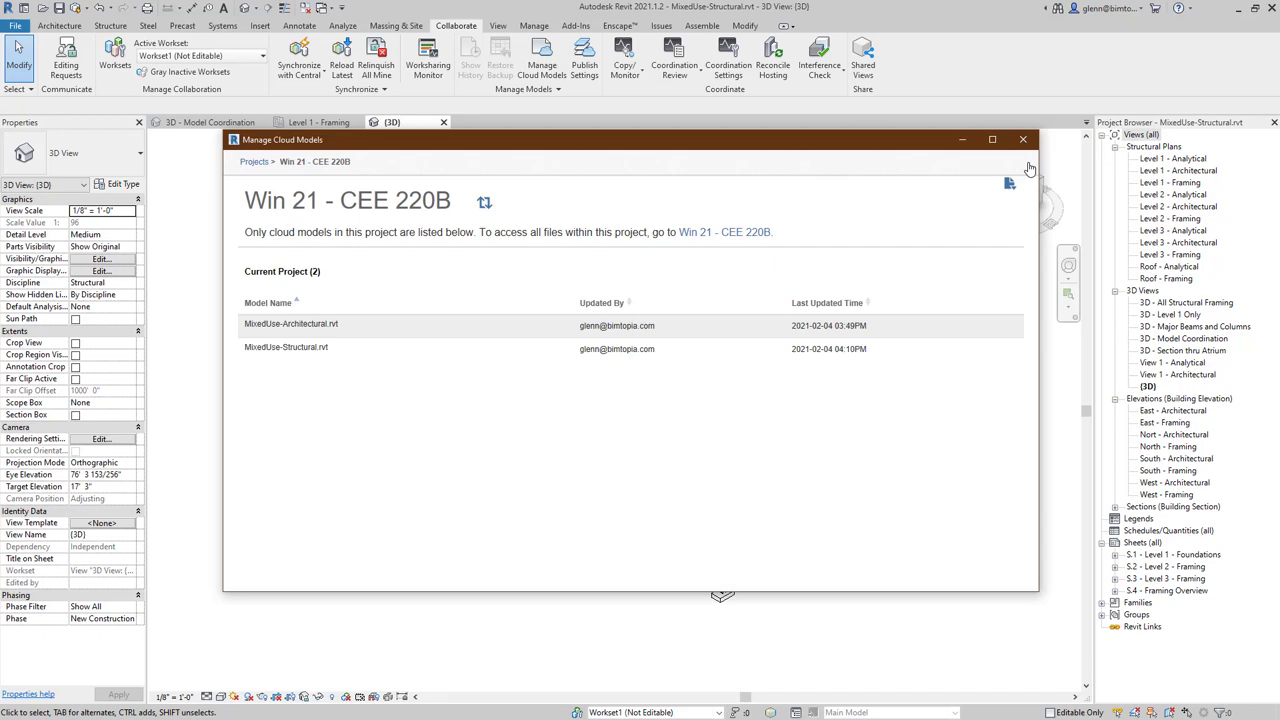
left_click(1023, 140)
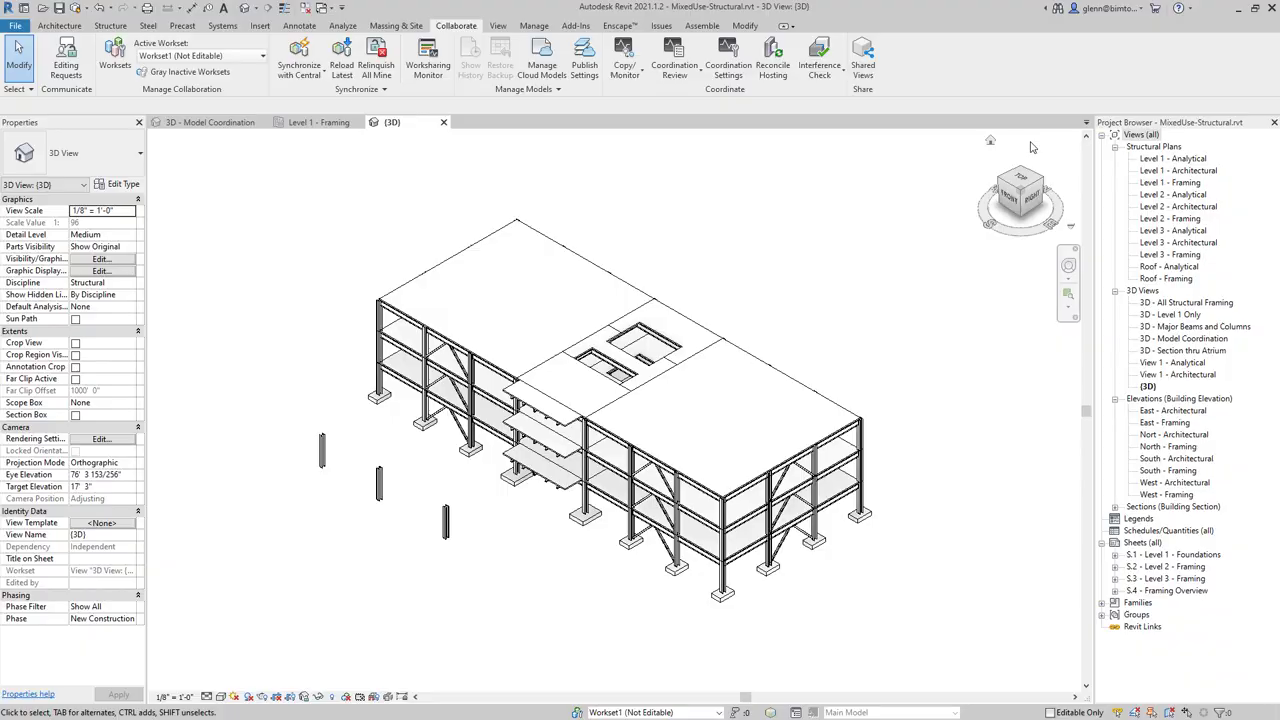
Open MixedUse-Structural.rvt version V3 in the BIM 360 web viewer
key("alt+Tab")
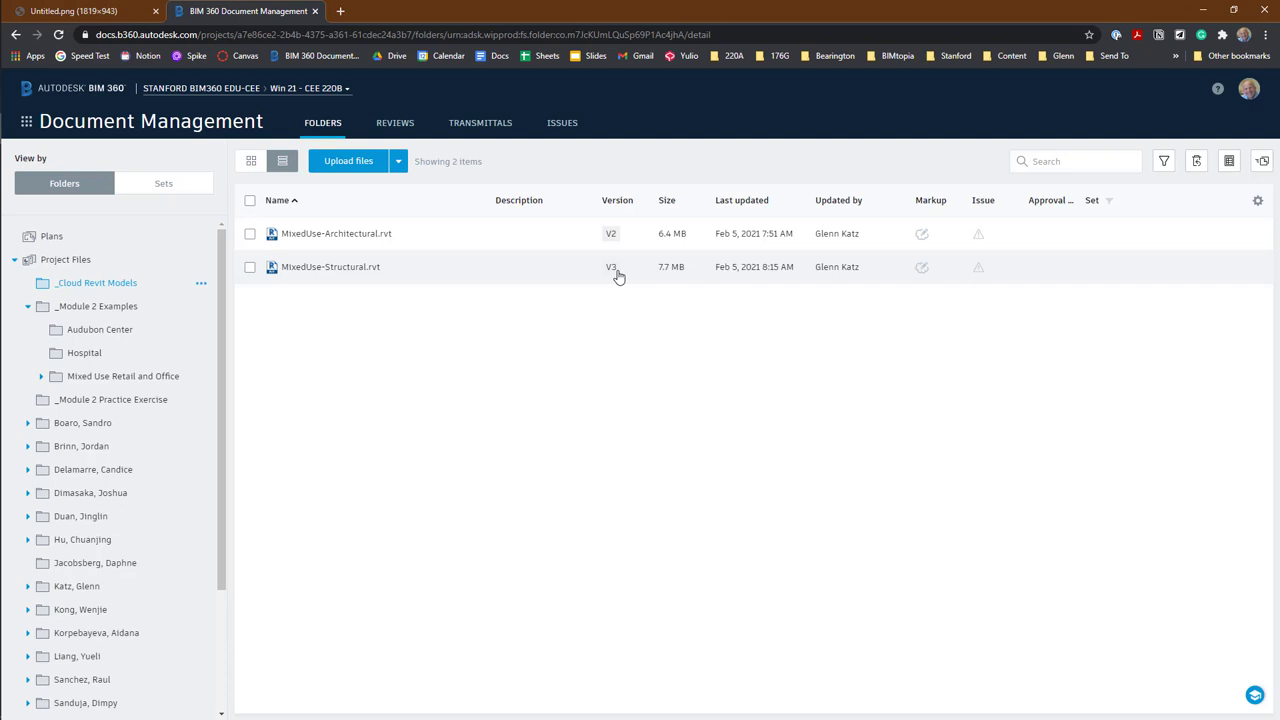
left_click(338, 268)
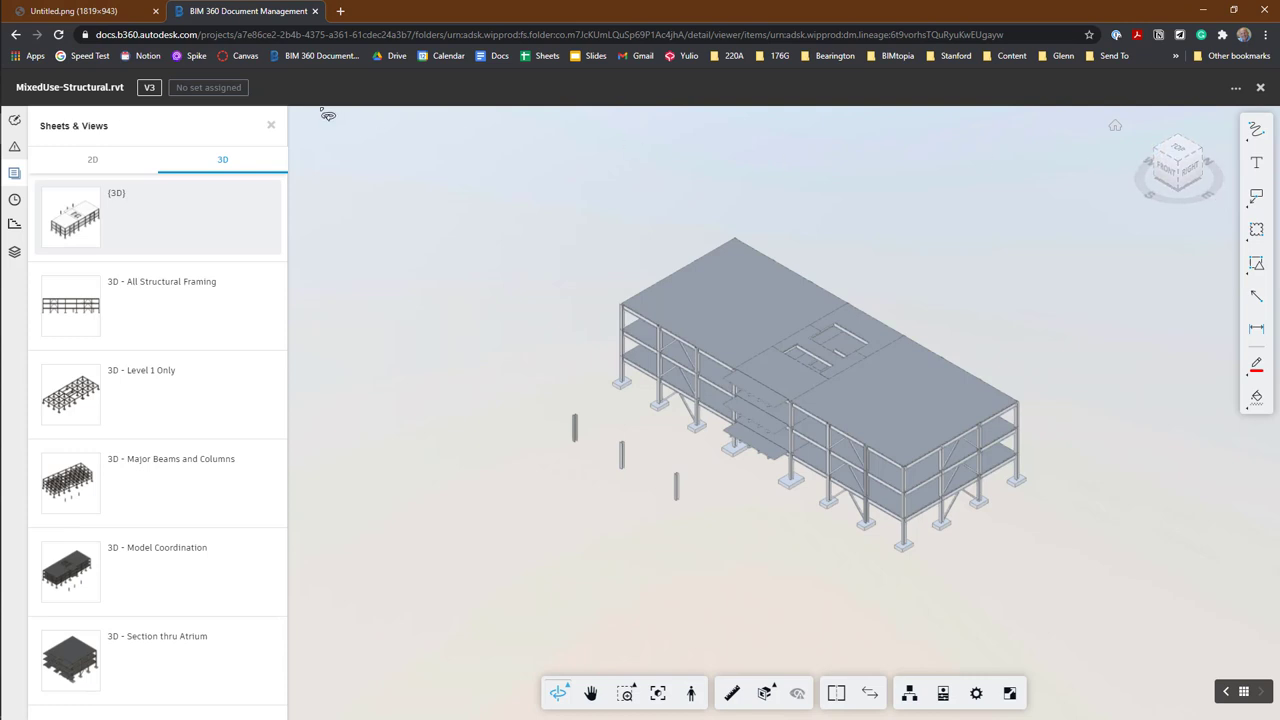
Draw and save a revision cloud markup around the three new columns
left_click(270, 128)
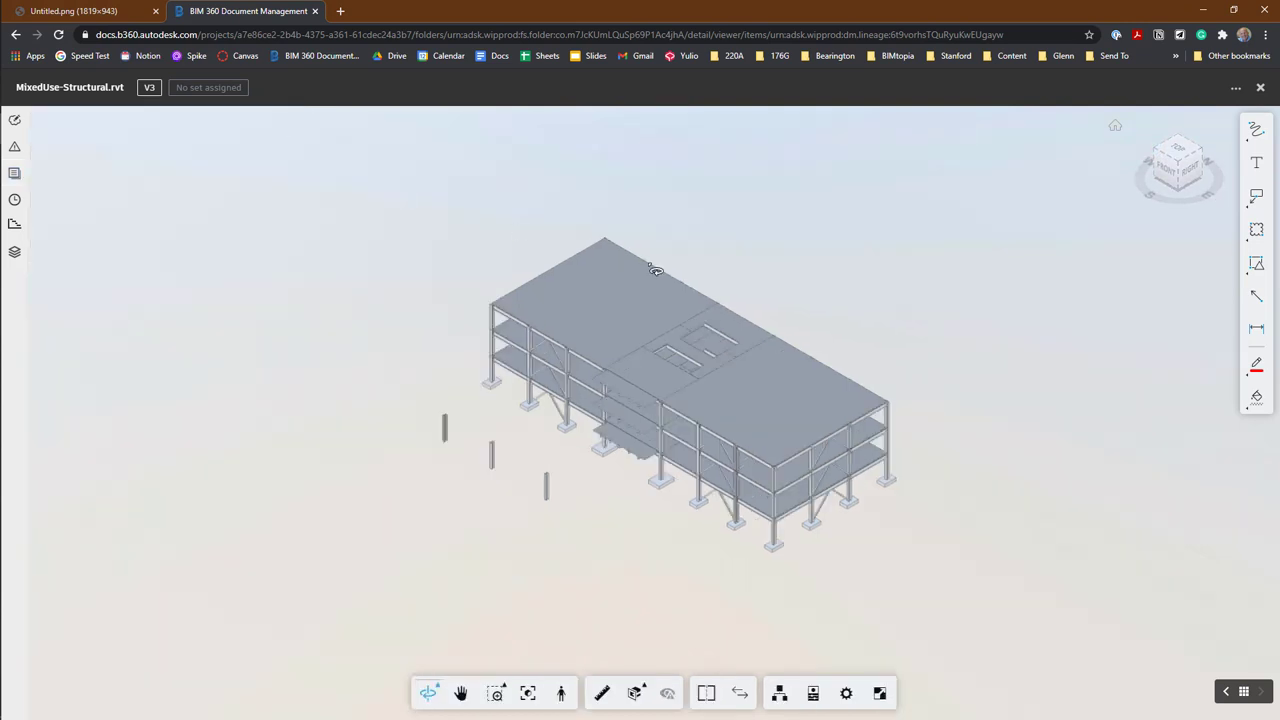
left_click(1255, 231)
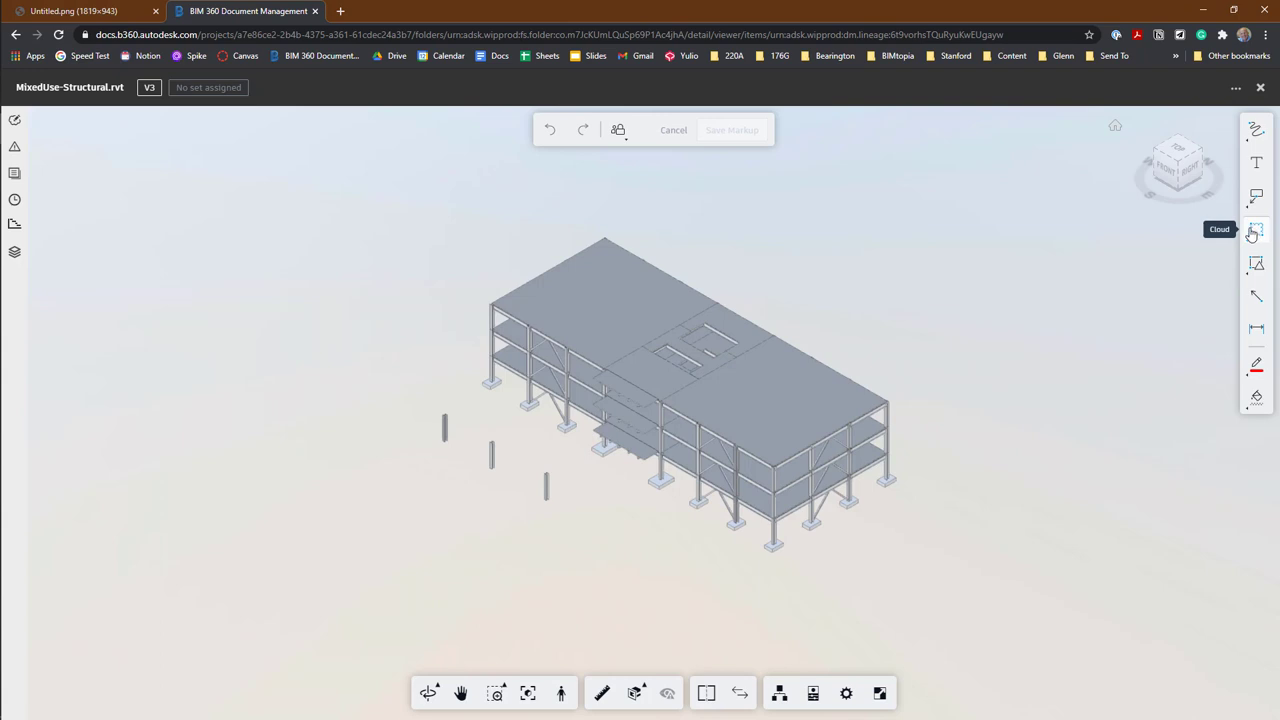
left_click_drag(405, 394, 577, 527)
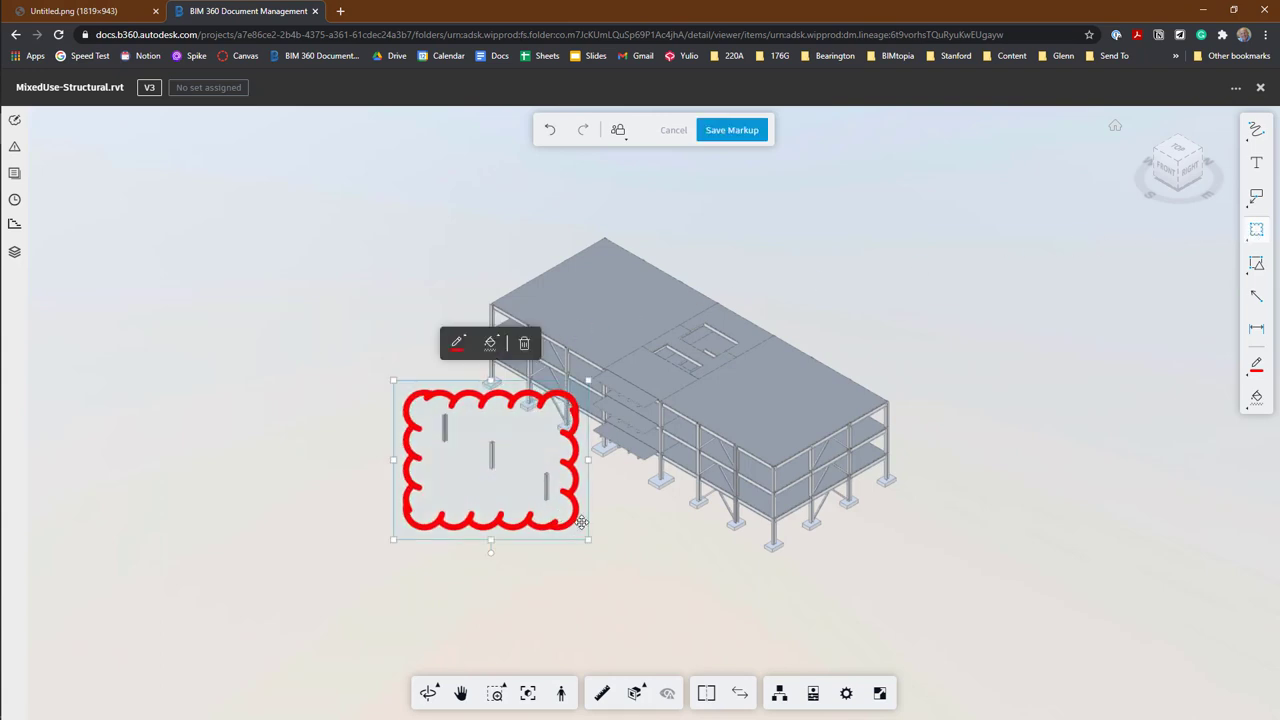
left_click(735, 133)
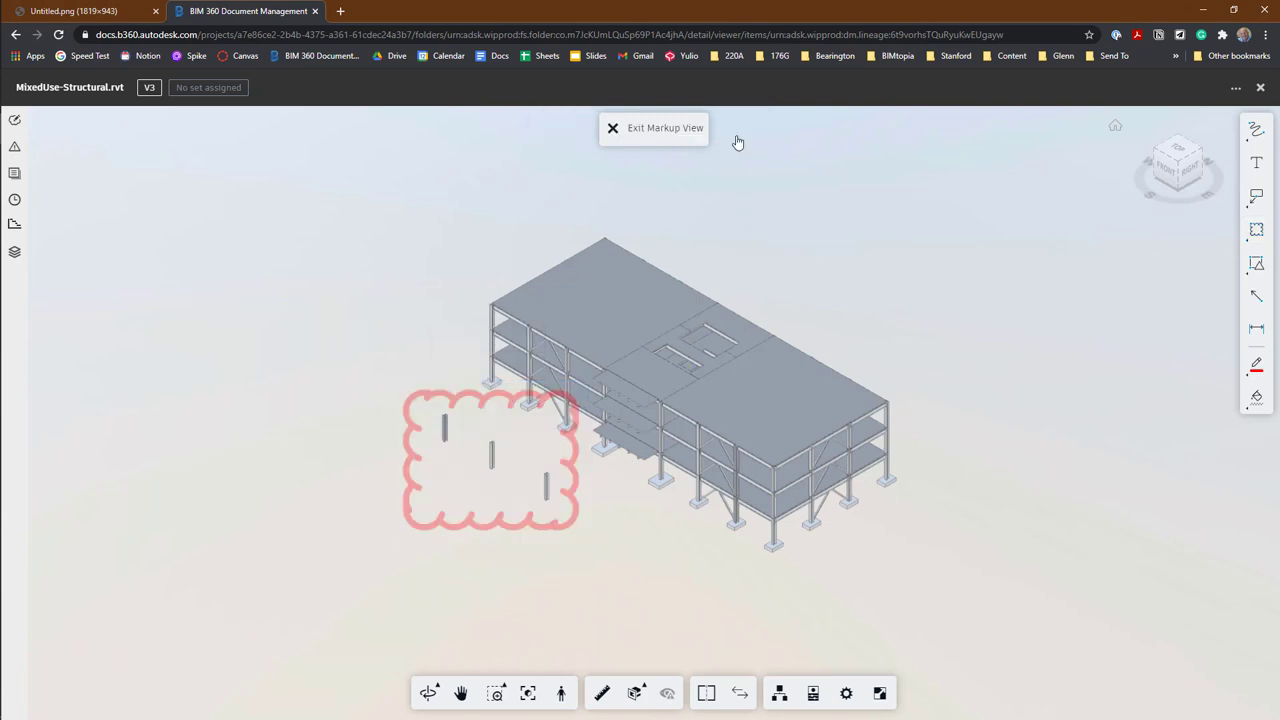
Review the saved cloud markup in the Markups list, then exit markup view
left_click(643, 133)
left_click(14, 121)
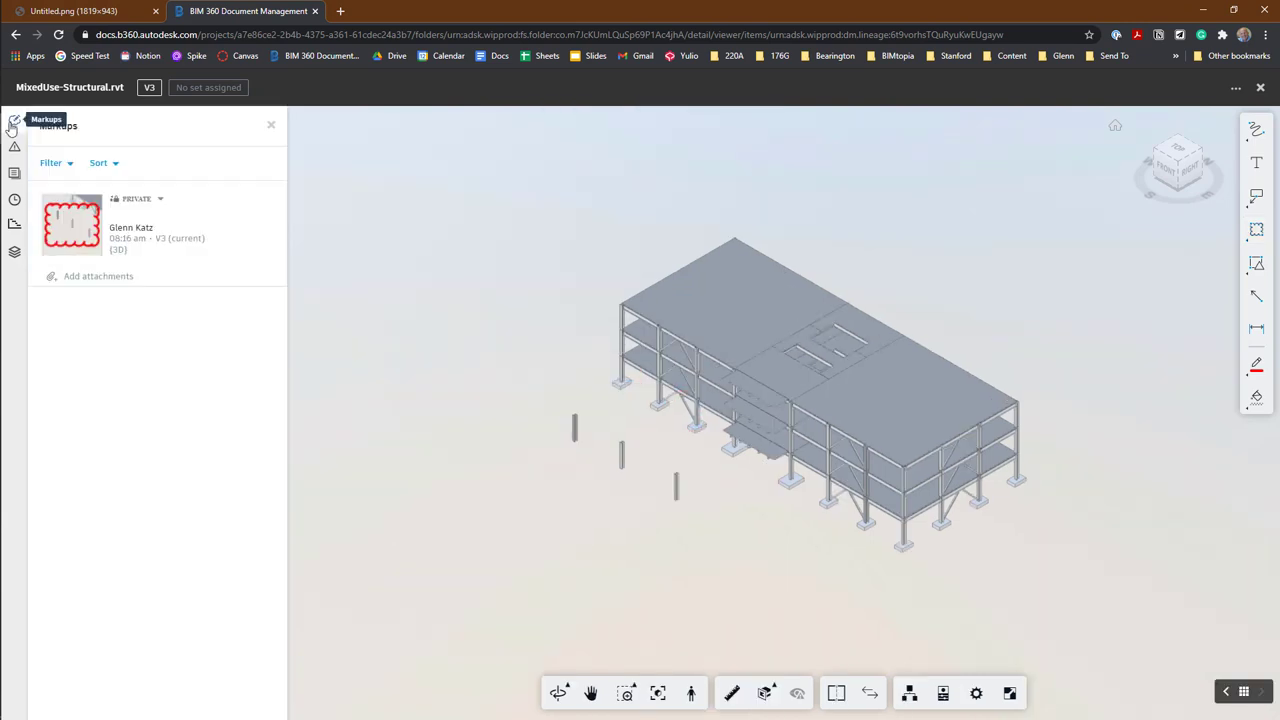
left_click(85, 228)
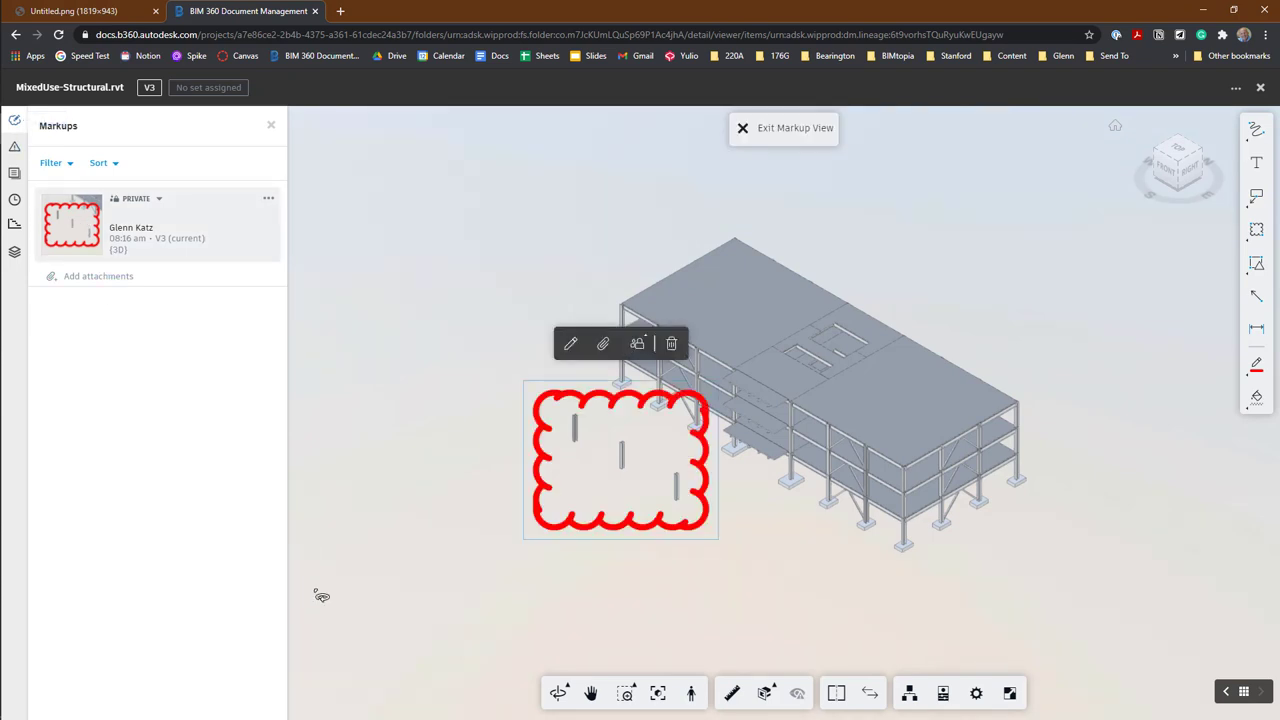
left_click(272, 128)
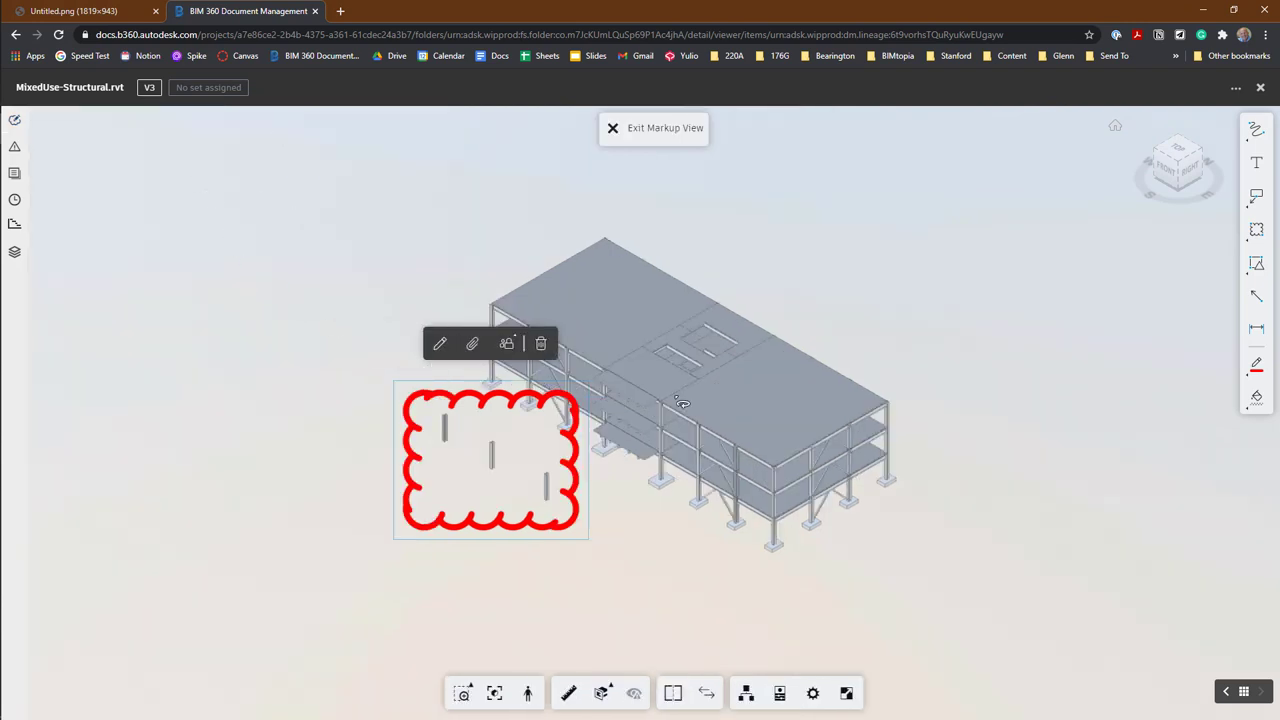
left_click(620, 128)
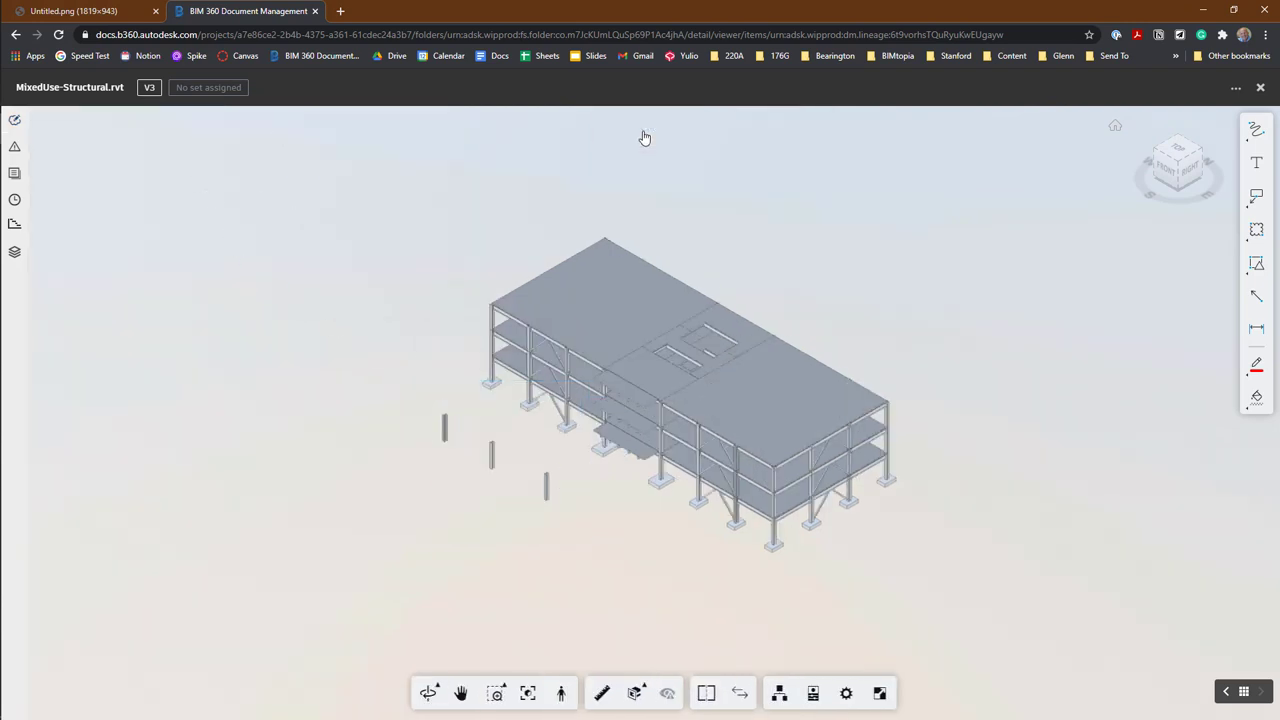
Compare MixedUse-Structural.rvt version v3 against v2
left_click(741, 693)
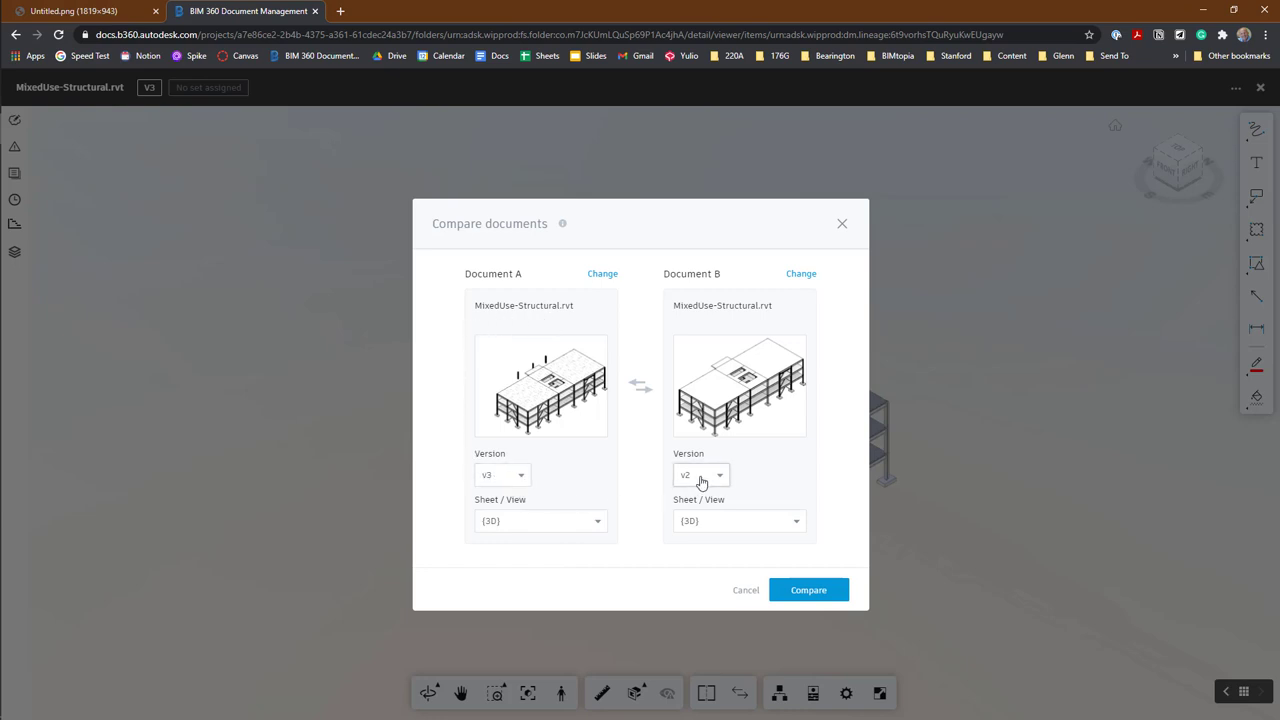
left_click(792, 594)
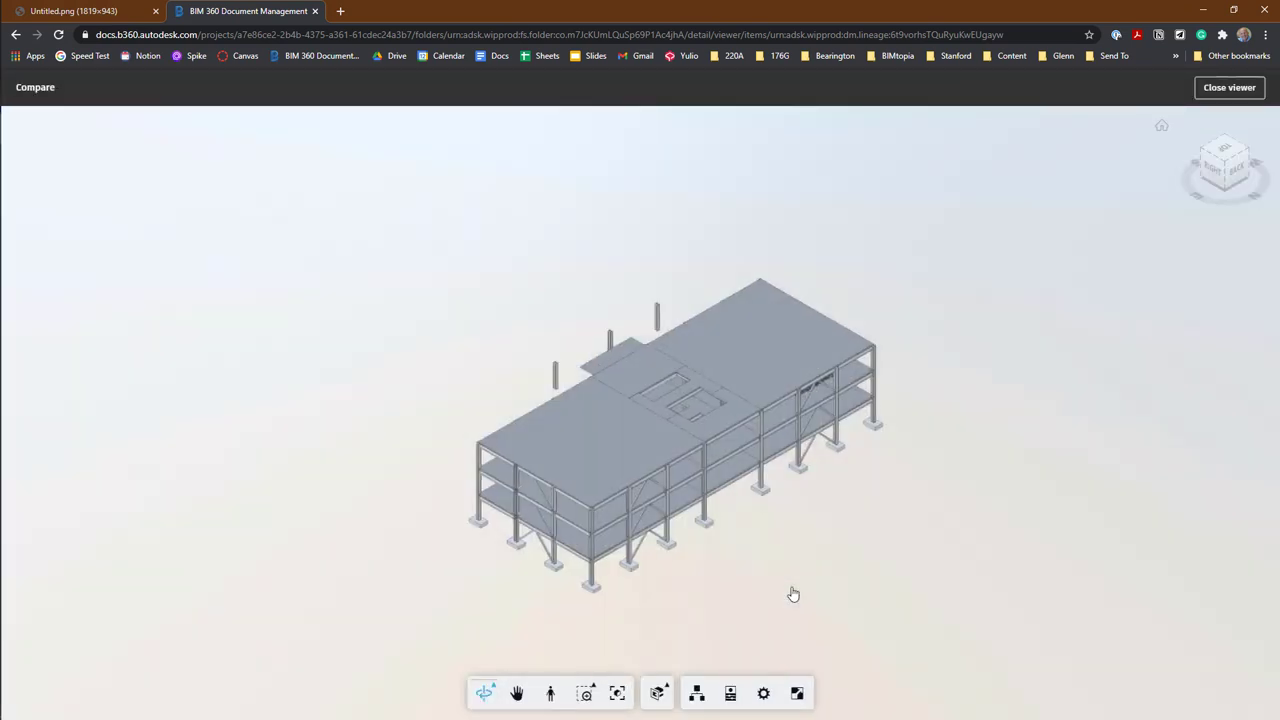